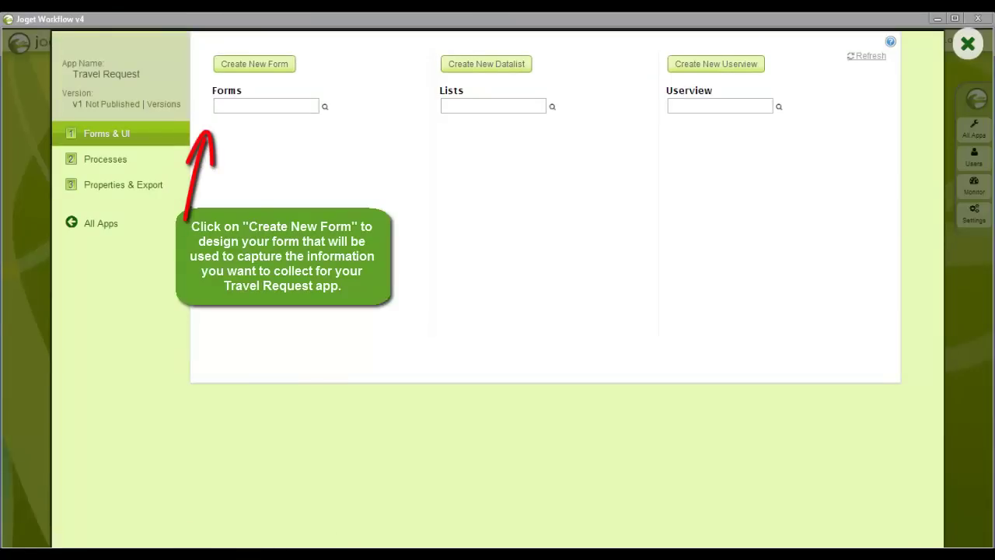
Start a new form for the Travel Request app and set its Form ID to travelRequestForm
left_click(253, 68)
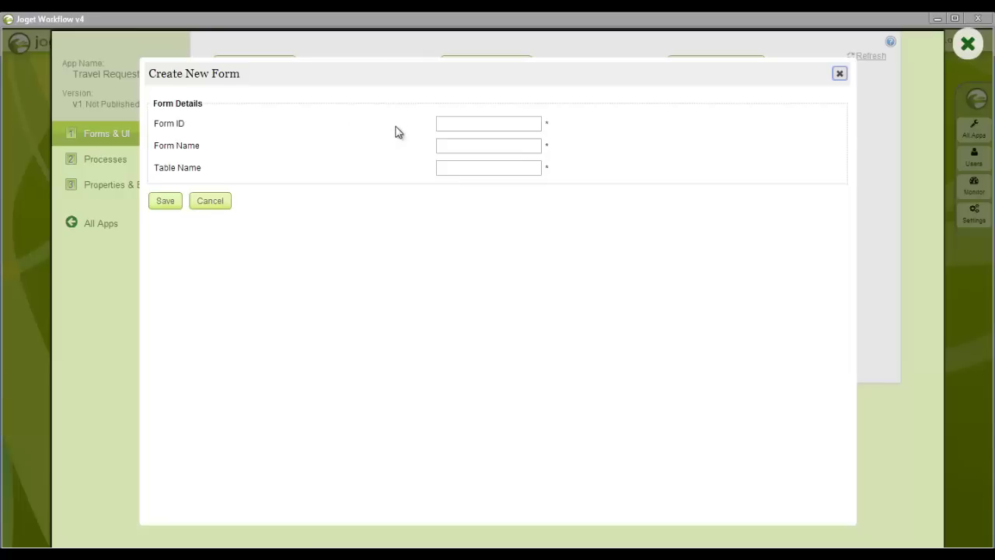
left_click(464, 118)
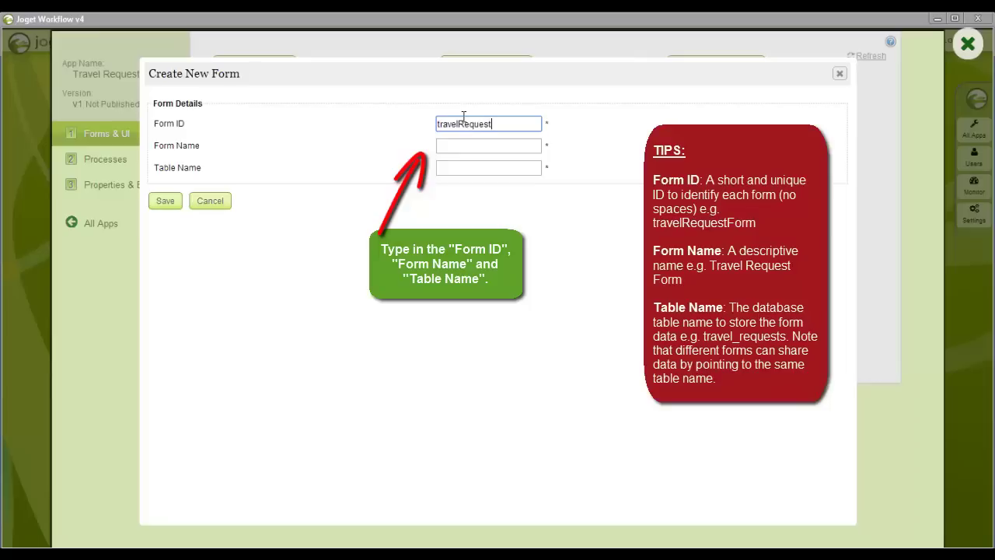
type("questForm")
key("BackSpace")
key("BackSpace")
key("BackSpace")
type("orm")
key("Tab")
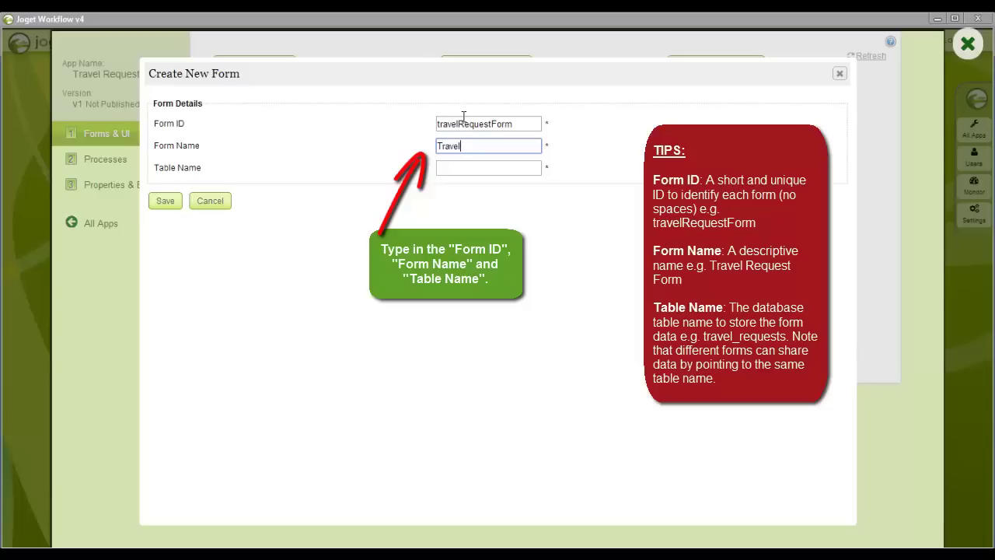
Set the form name to "Travel Request Form" and the table name to travelRequestForm, and save the new form
type("Travel Request Form")
key("Tab")
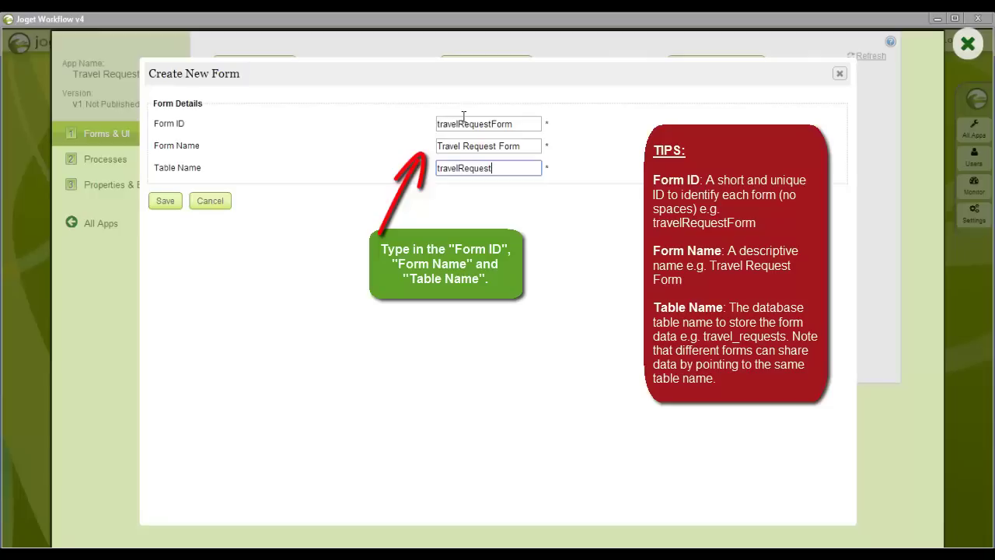
type("travelRequestform")
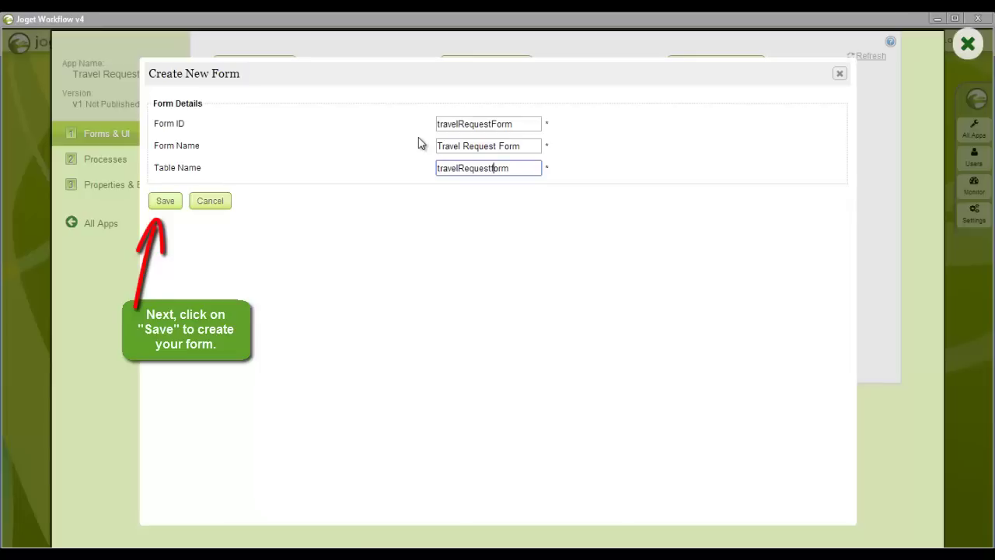
key("BackSpace")
type("F")
left_click(168, 201)
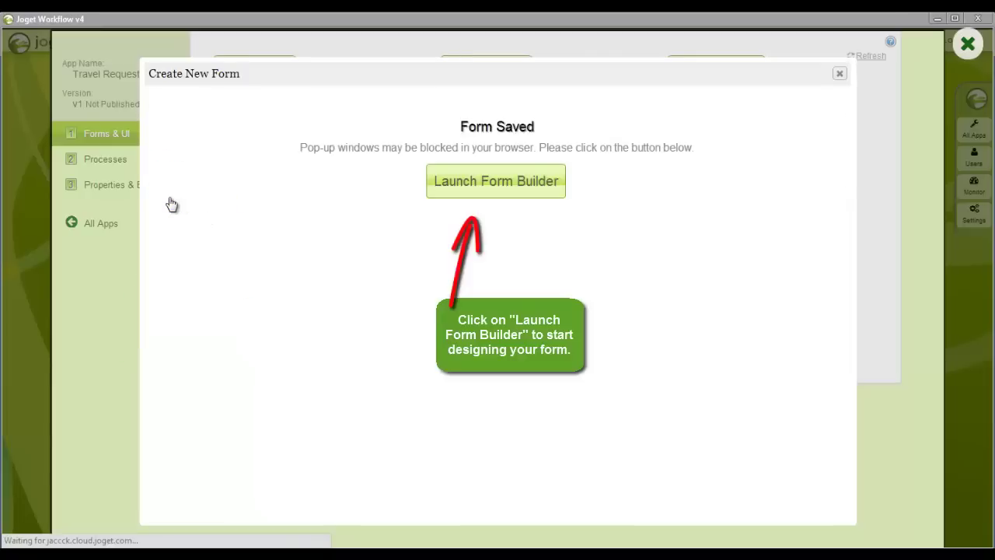
Launch the Form Builder for the saved form and change its section label to "Travel Request"
left_click(523, 184)
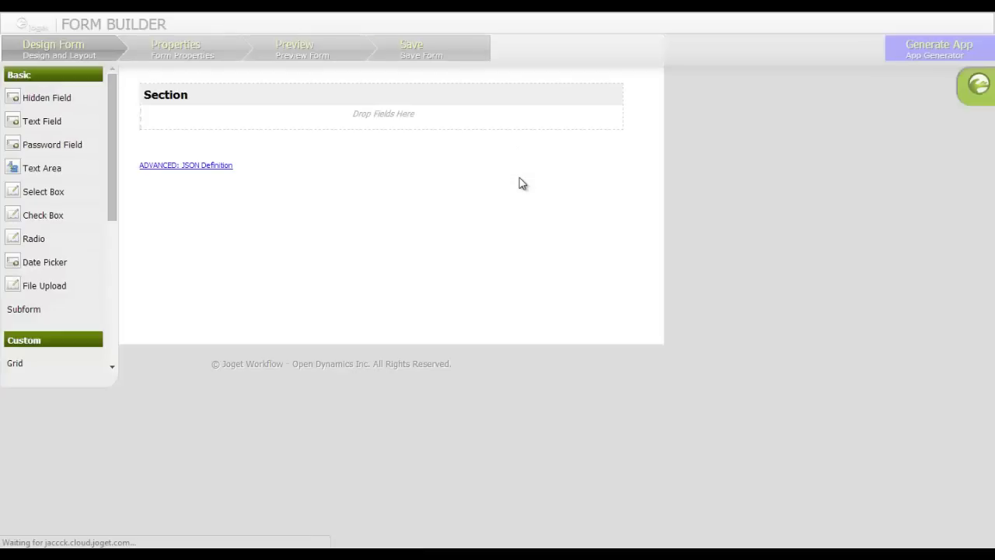
mouse_move(440, 109)
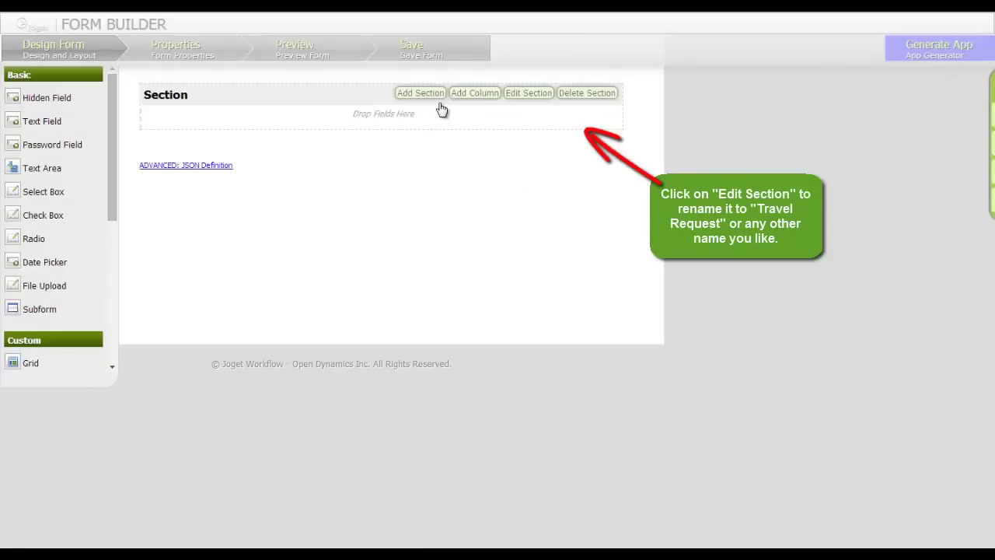
left_click(515, 95)
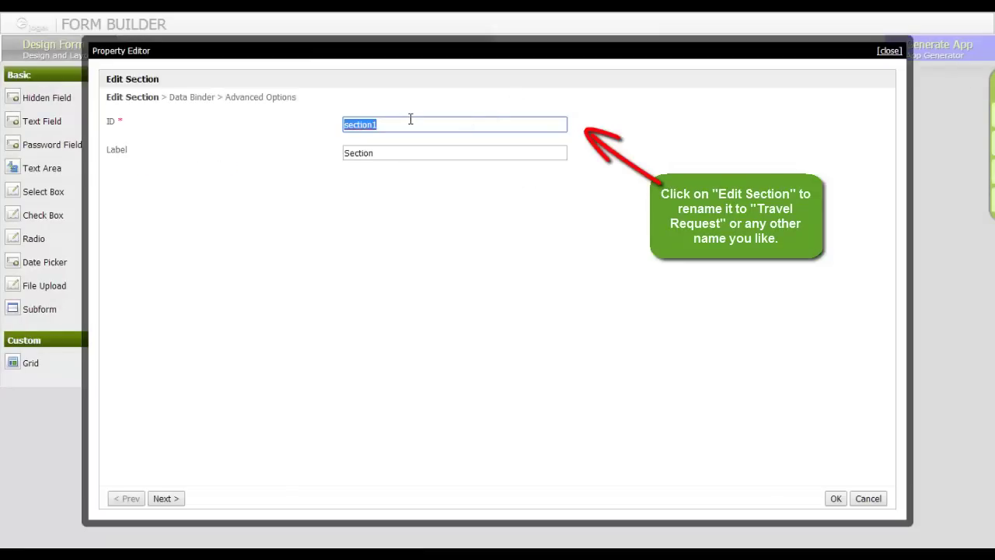
left_click(380, 152)
left_click_drag(381, 152, 317, 151)
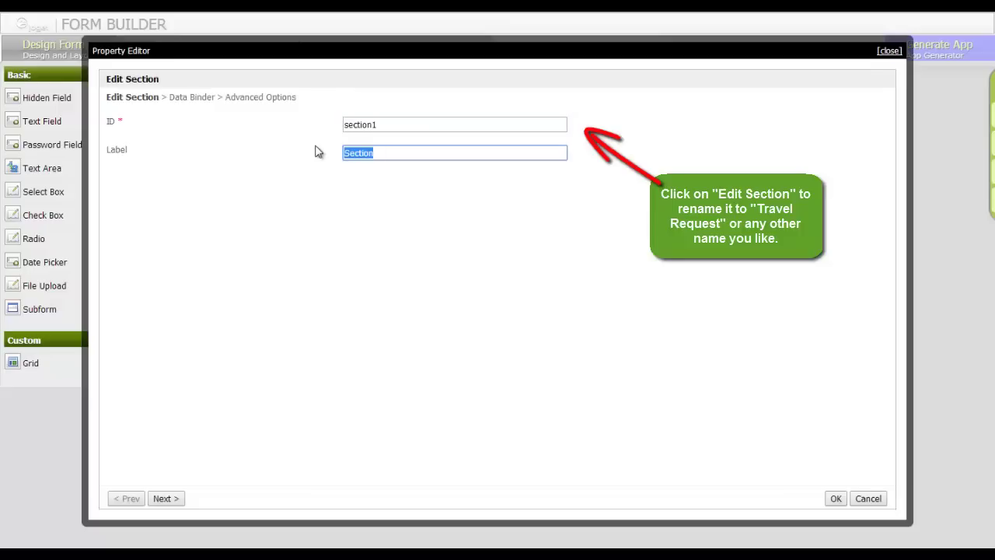
type("Travel Request")
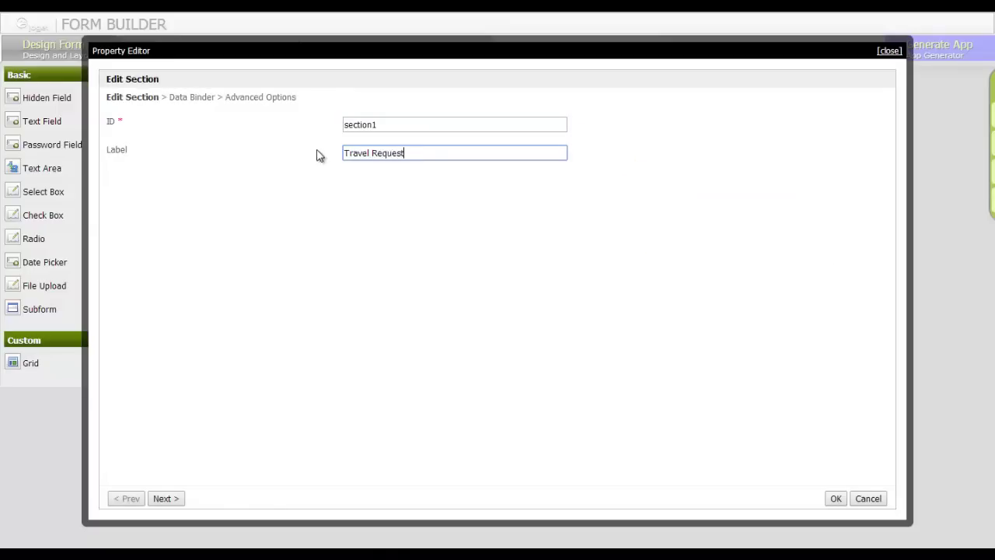
left_click(835, 498)
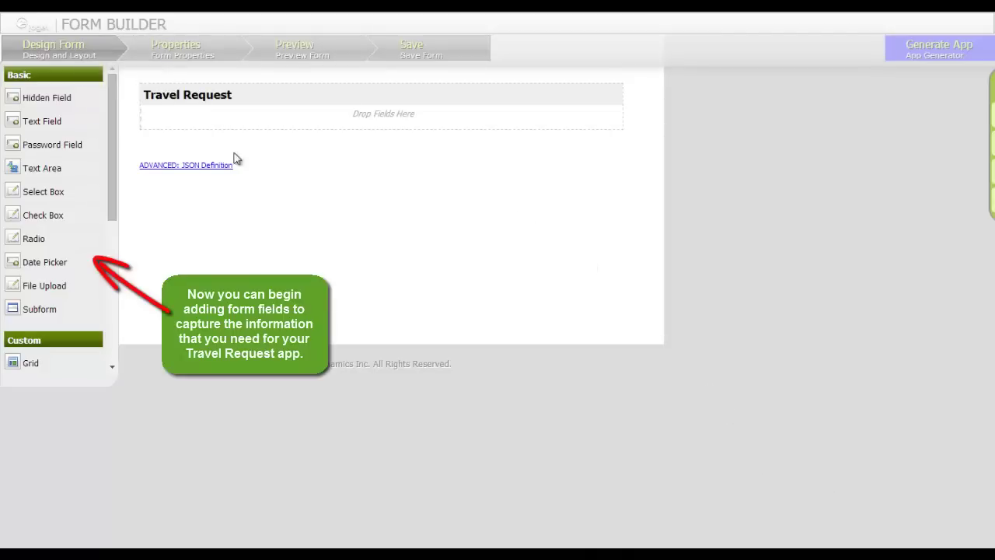
Add a Custom HTML element to the Travel Request section with the text "Please use this form to make your travel request. Thanks."
scroll(61, 348, "down", 3)
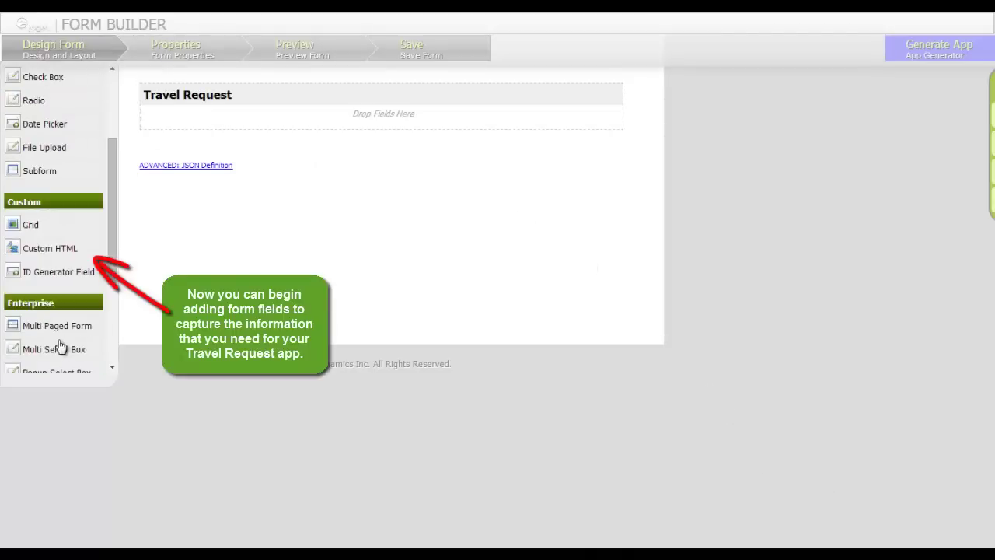
left_click_drag(70, 253, 258, 141)
mouse_move(351, 150)
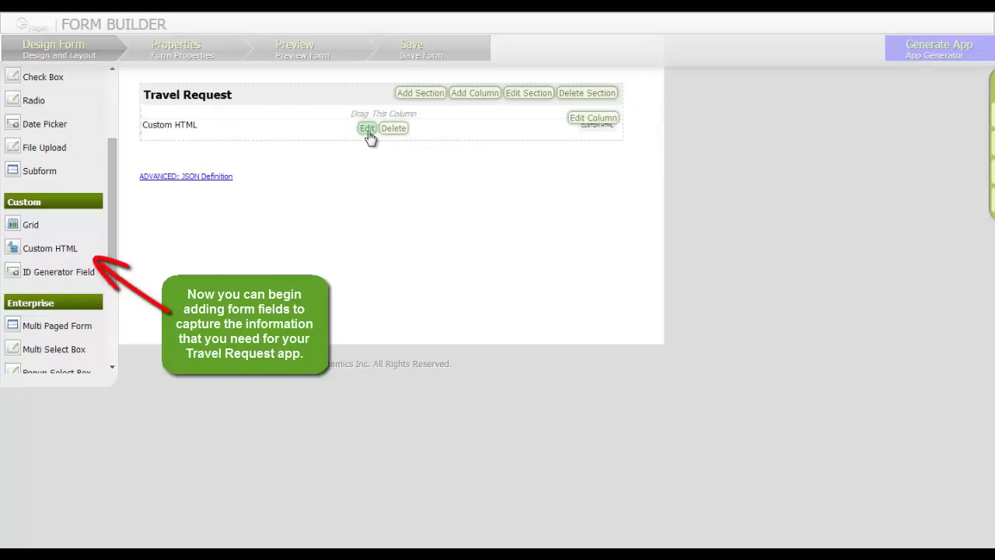
left_click(367, 131)
left_click(562, 213)
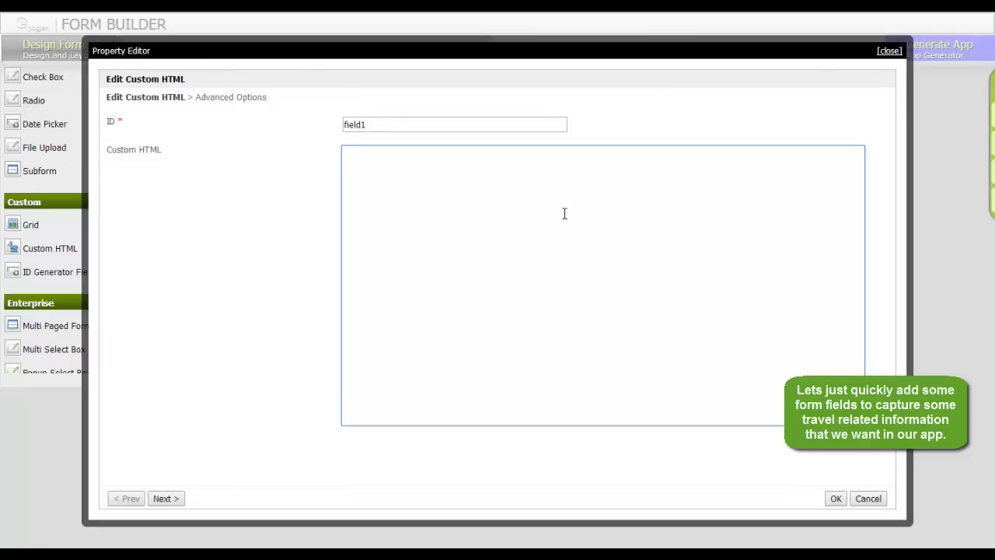
type("Please use this form to make")
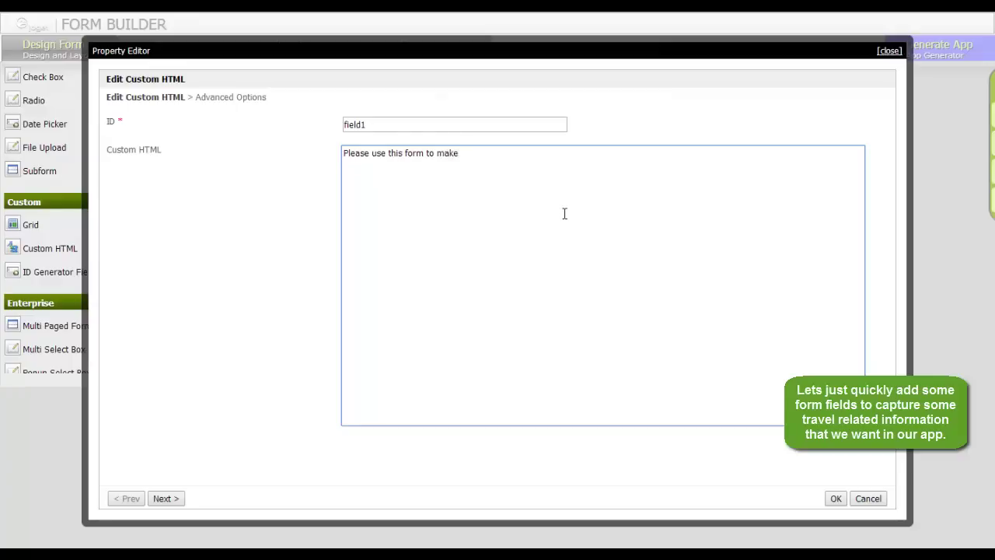
type(" your travel request. Thanks.")
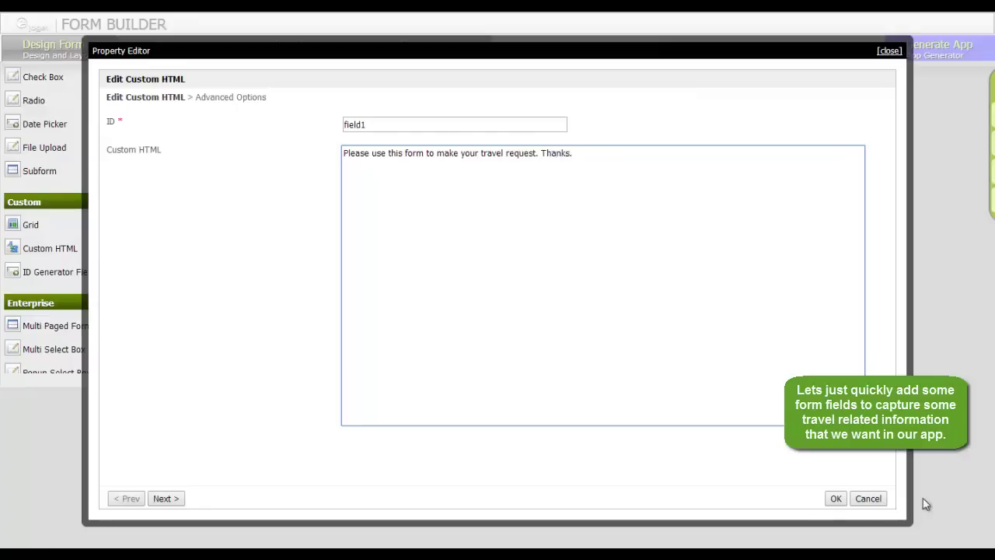
left_click(838, 500)
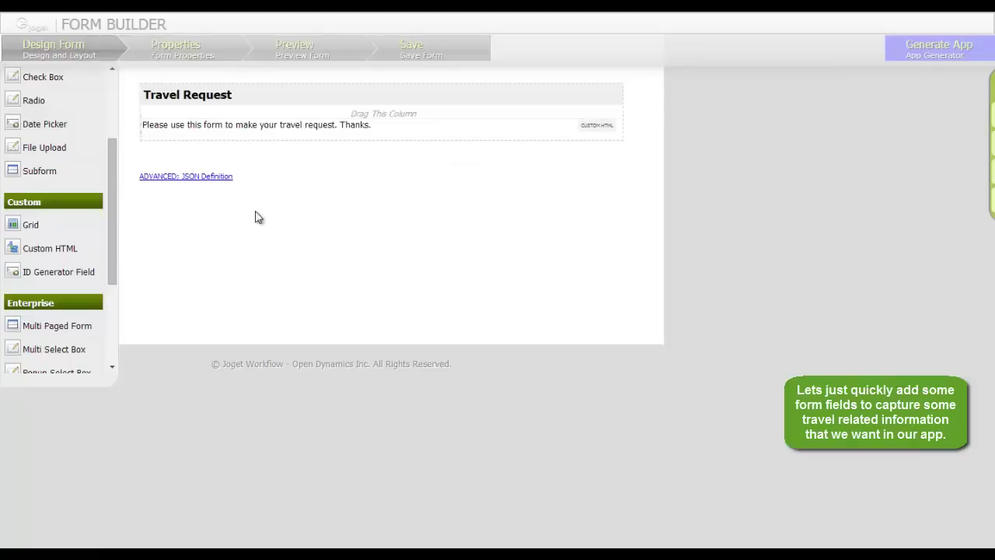
Add a Select Box below the custom HTML text, with the ID bookingType and the label "Booking Type"
scroll(98, 189, "up", 5)
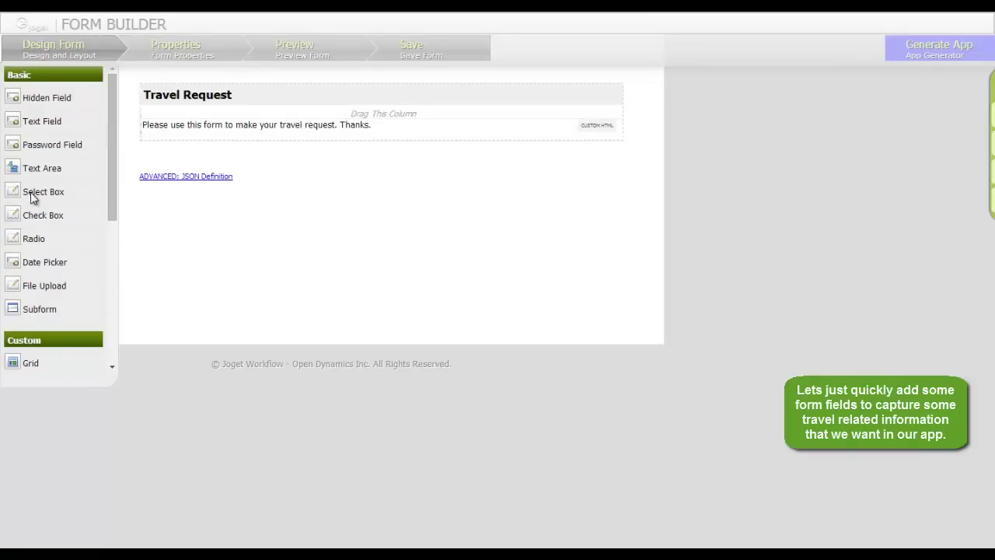
left_click_drag(34, 192, 232, 137)
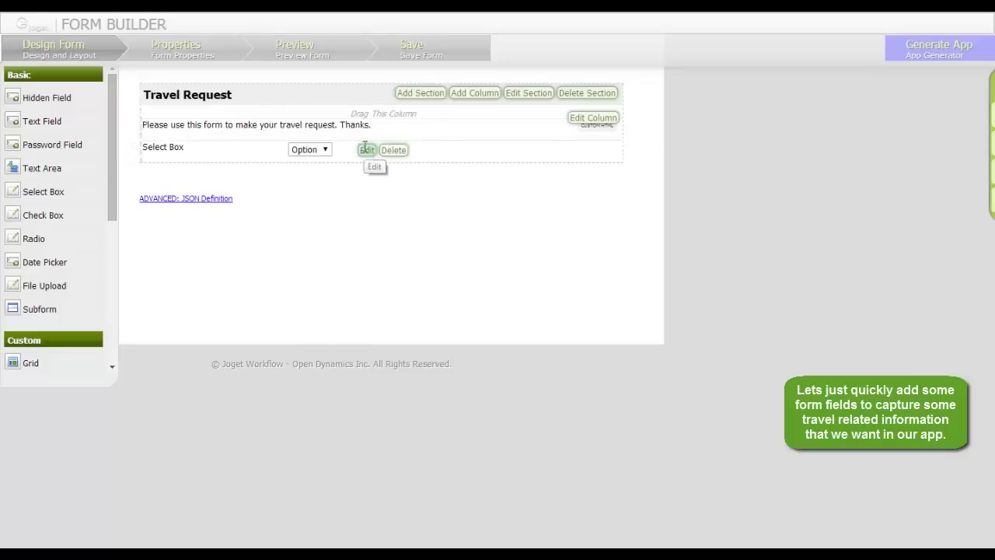
left_click(366, 150)
type("b")
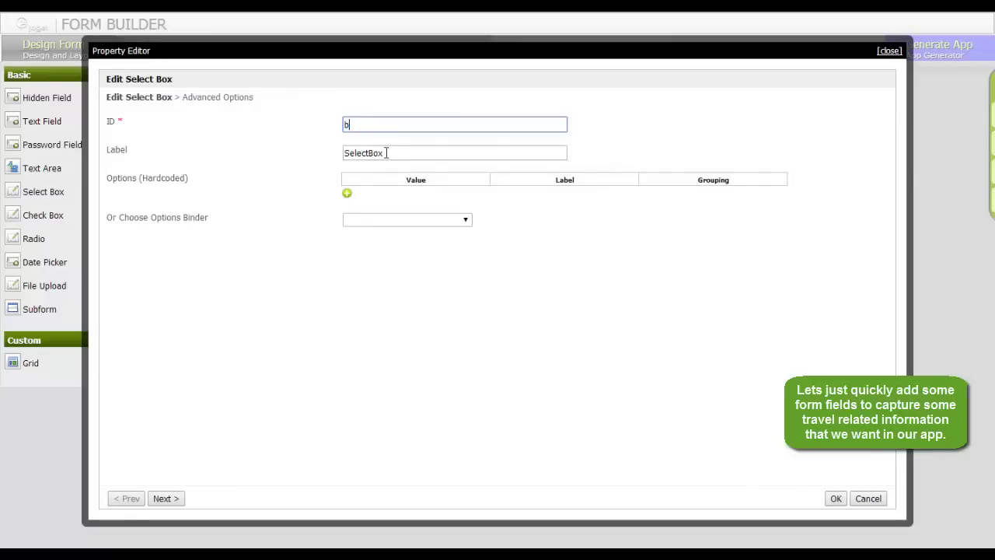
type("ookingType")
key("Tab")
type("Booking")
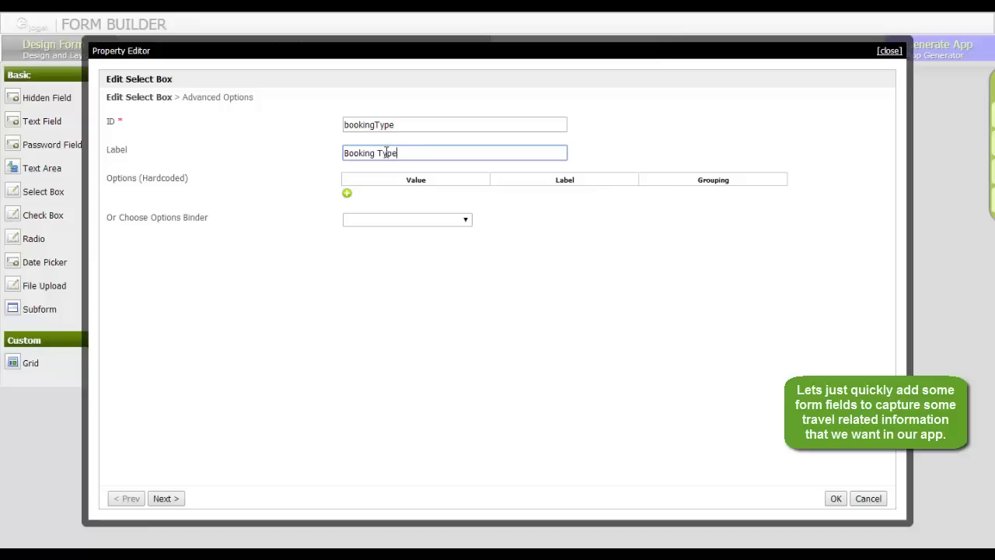
Add two hardcoded option rows to the Booking Type select box and fill the first with value and label Domestic
left_click(348, 194)
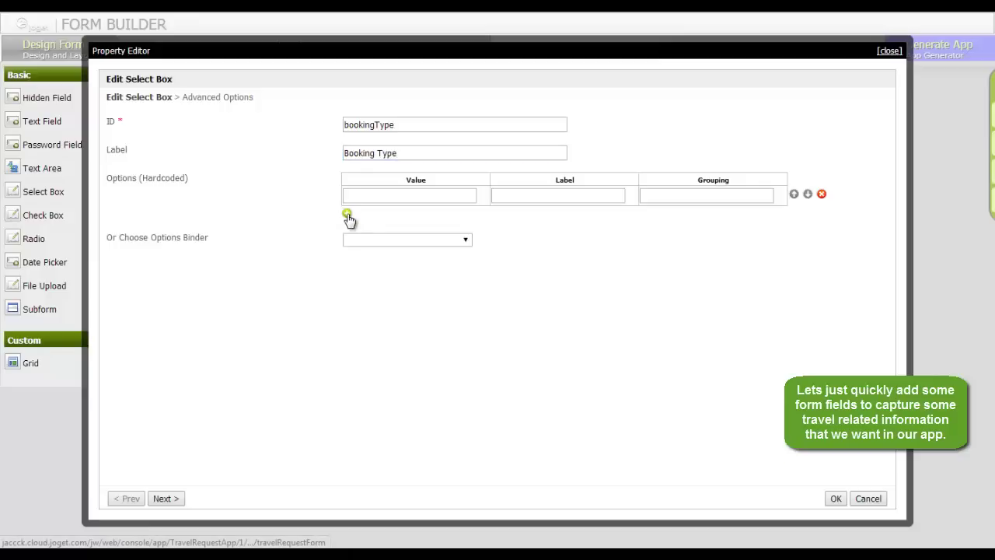
left_click(348, 215)
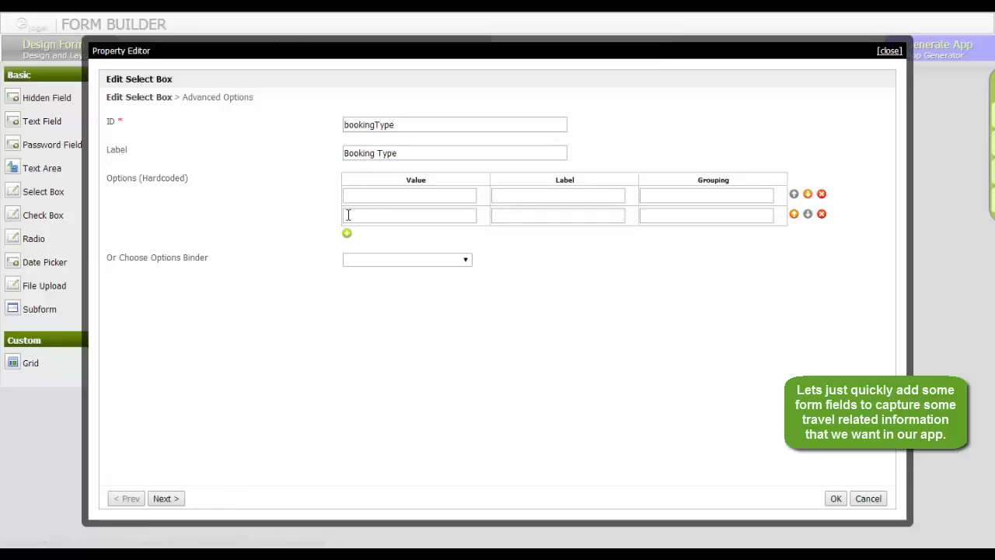
left_click(419, 196)
type("DOmestic")
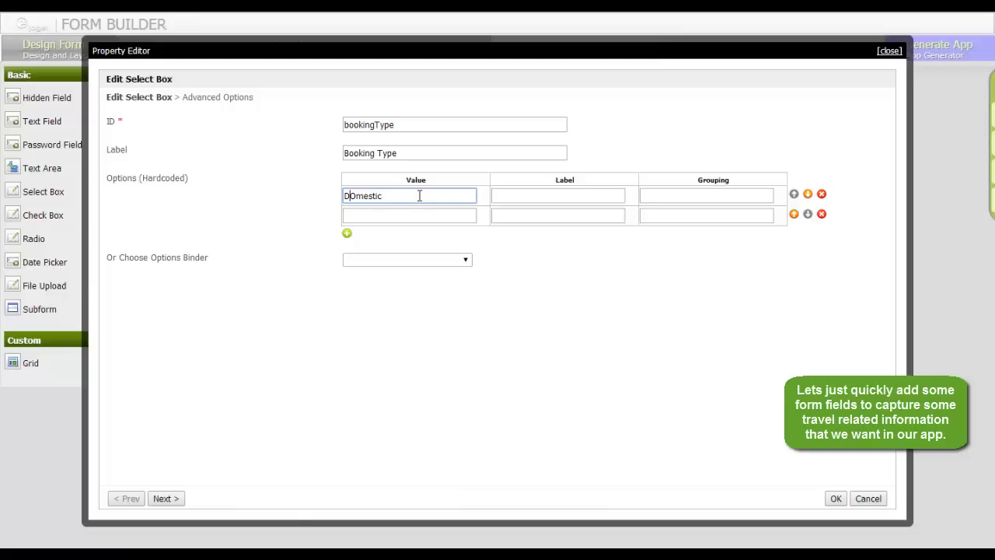
key("BackSpace")
type("o")
key("Tab")
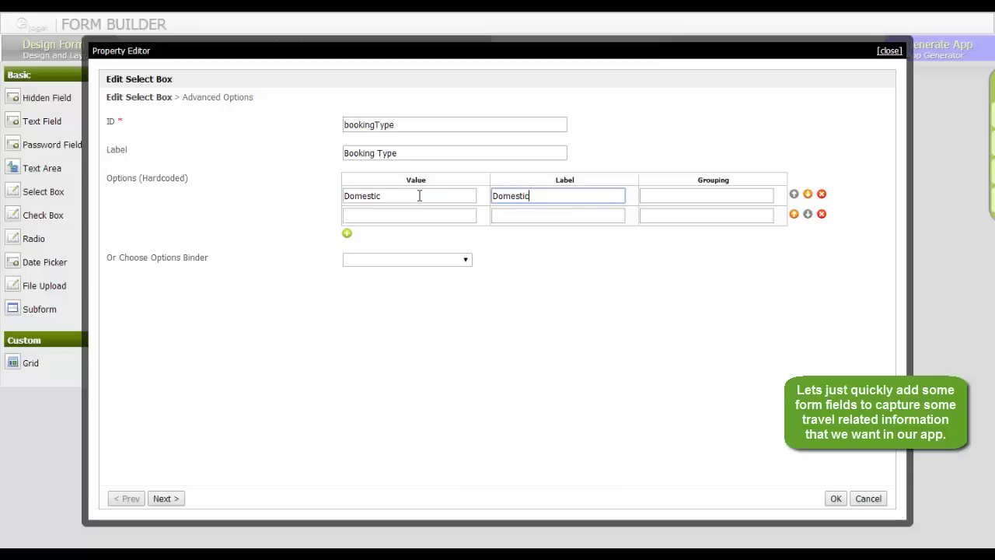
Fill the second Booking Type option with value and label Abroad, and accept the select box properties
left_click(438, 215)
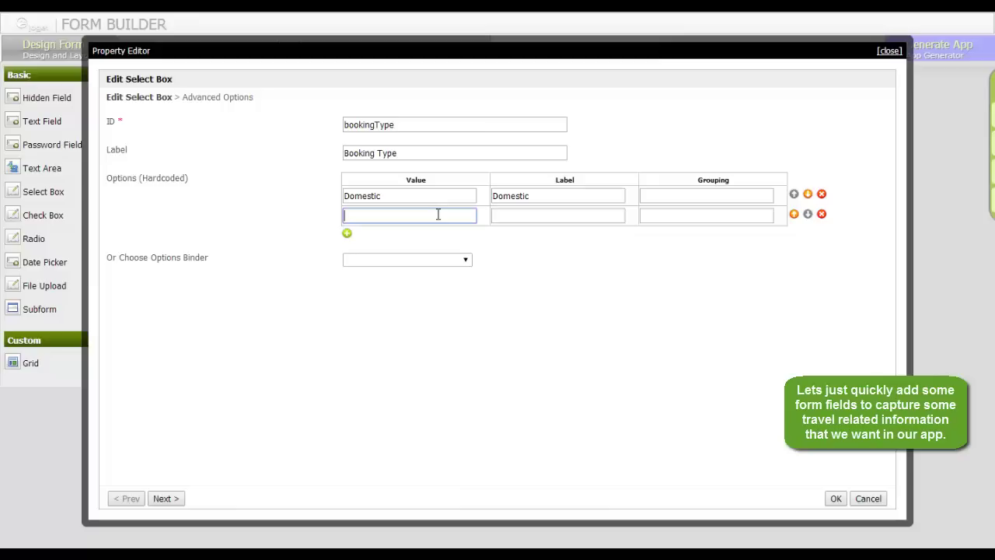
type("Abroad")
key("Tab")
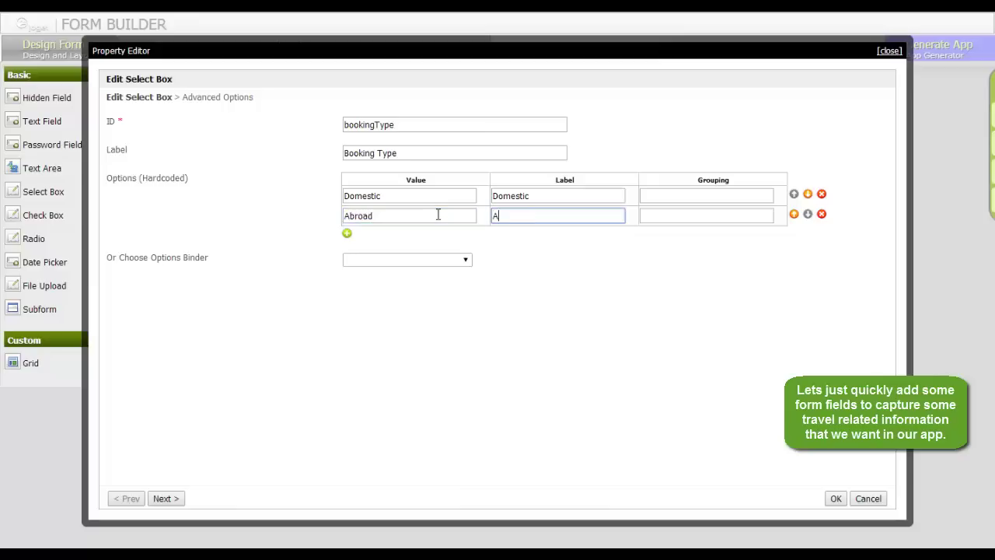
type("Abroad")
left_click(836, 499)
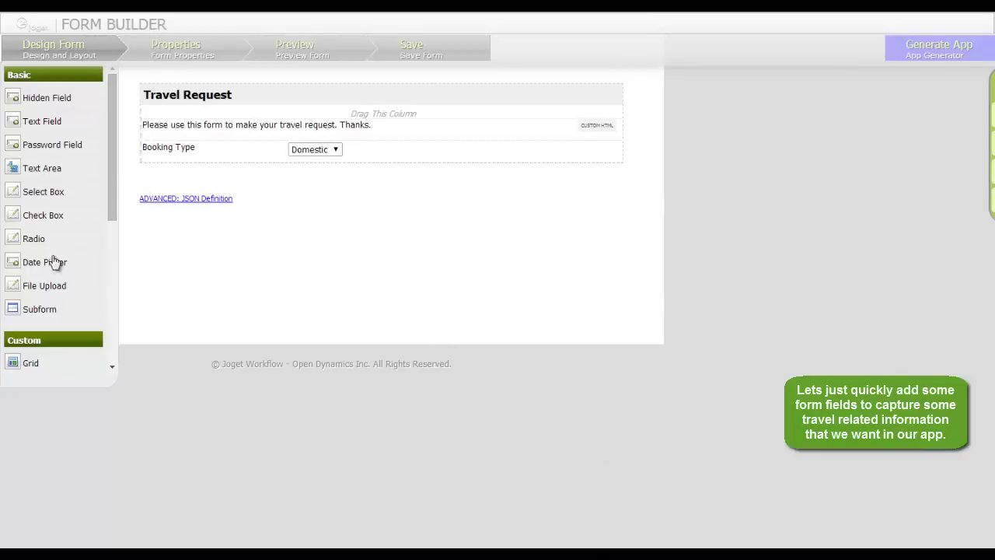
Add a Date Picker below Booking Type with the ID travelStartDate and the label "Travel Start Date"
left_click_drag(23, 272, 259, 133)
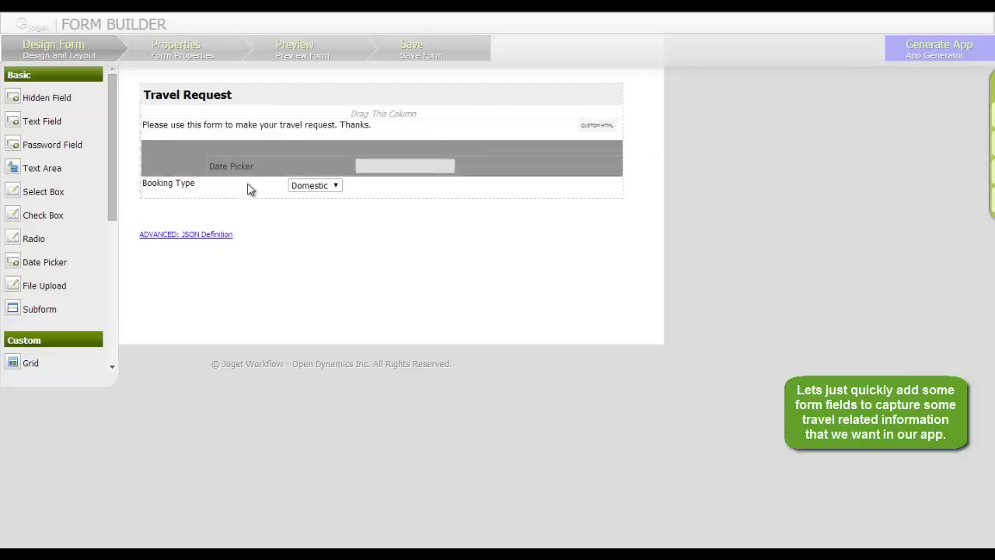
left_click_drag(249, 189, 269, 185)
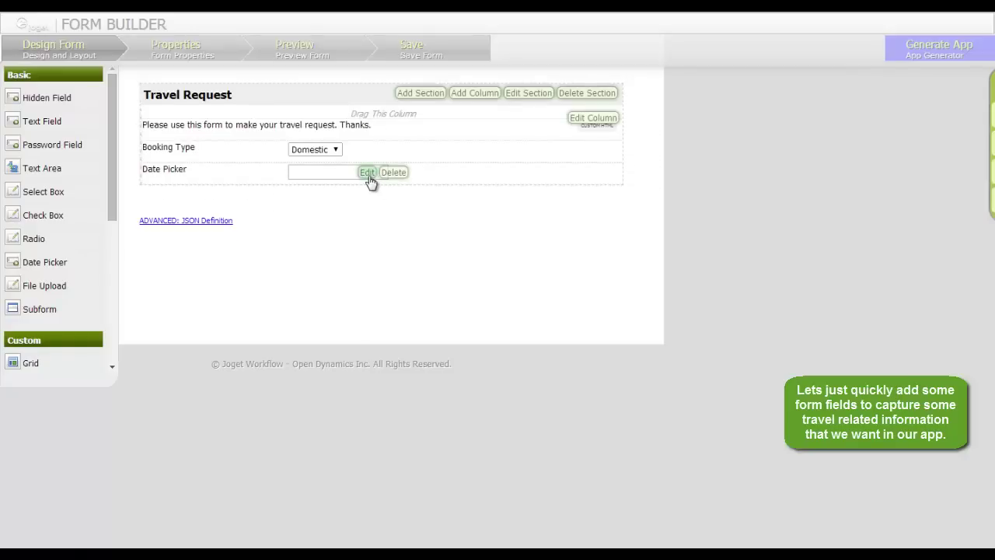
left_click(370, 180)
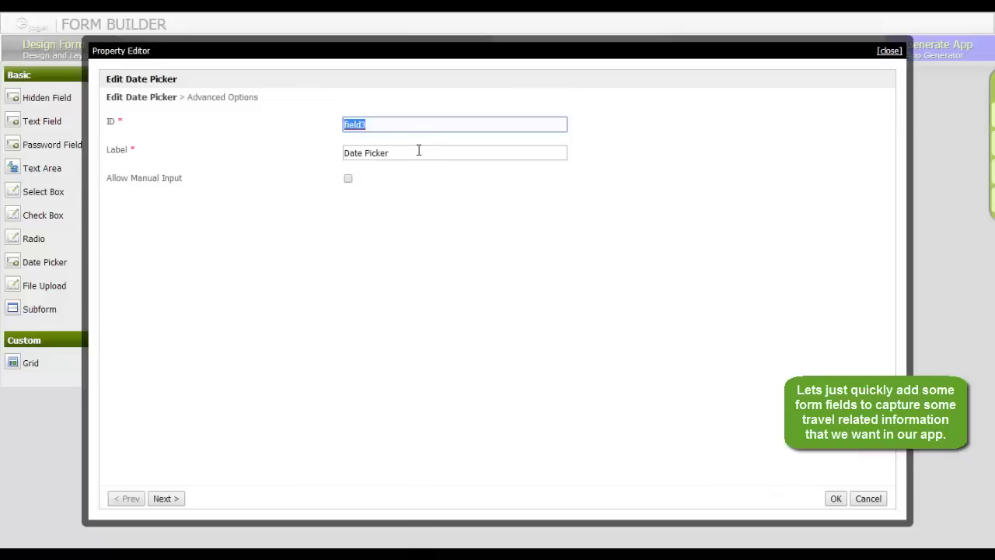
type("travelStartDate")
key("Tab")
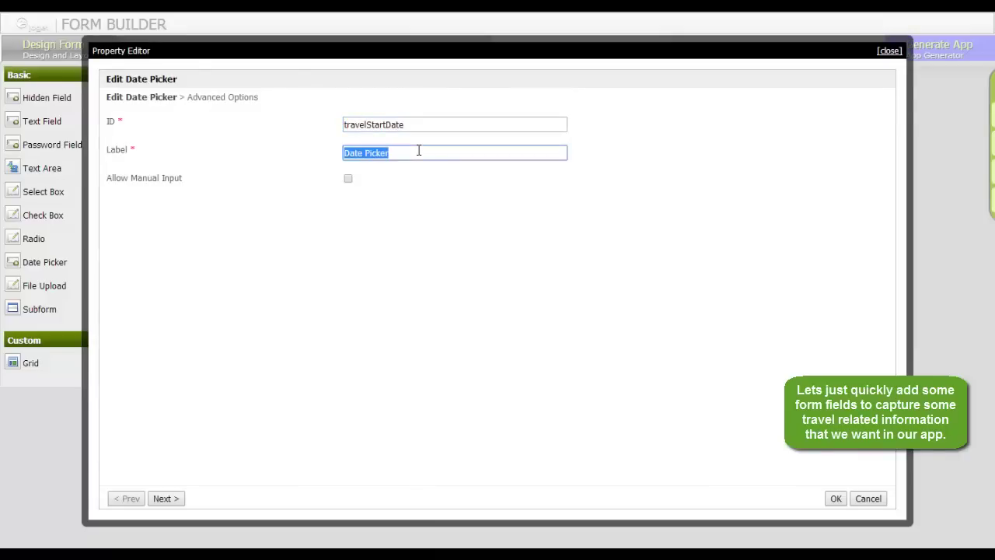
type("Trade")
key("BackSpace")
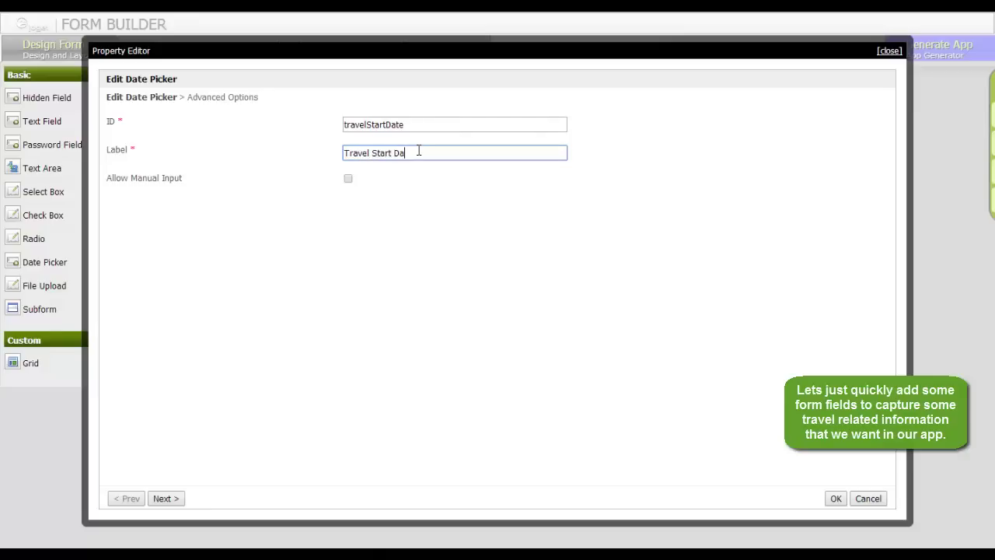
Assign the Default Validator to the Travel Start Date field and accept its properties
left_click(164, 498)
left_click(400, 215)
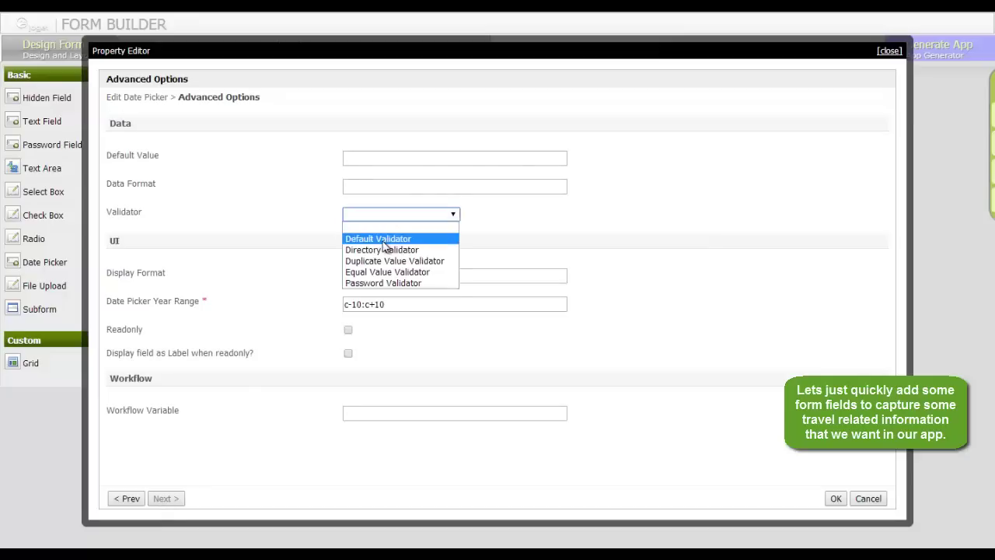
left_click(385, 237)
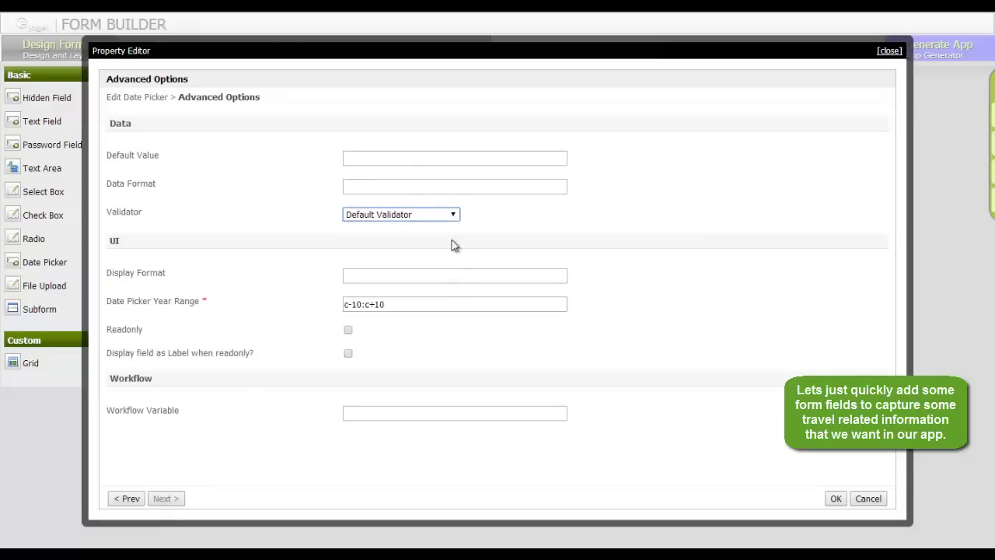
left_click(836, 499)
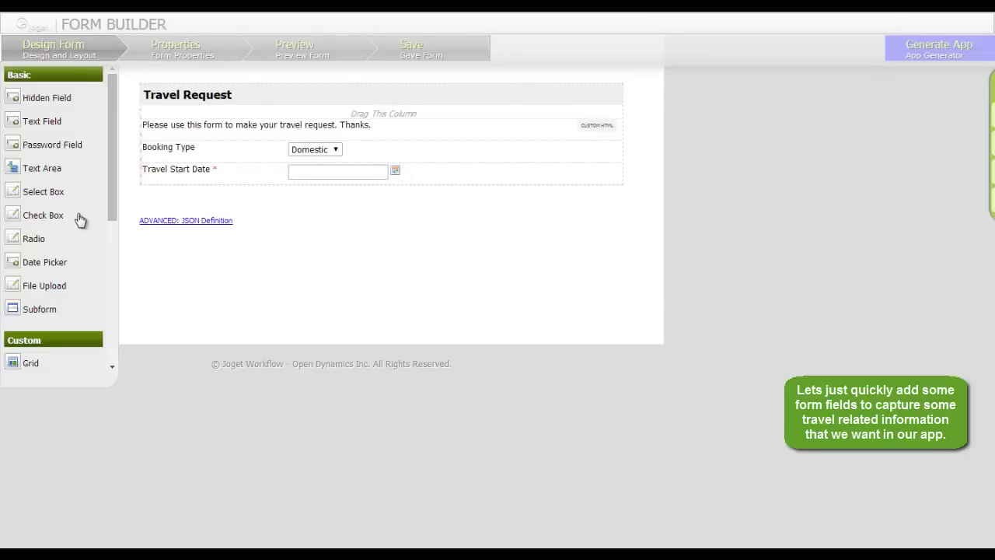
Add a Date Picker below Travel Start Date with the ID travelEndDate and the label "Travel End Date"
left_click_drag(49, 260, 238, 209)
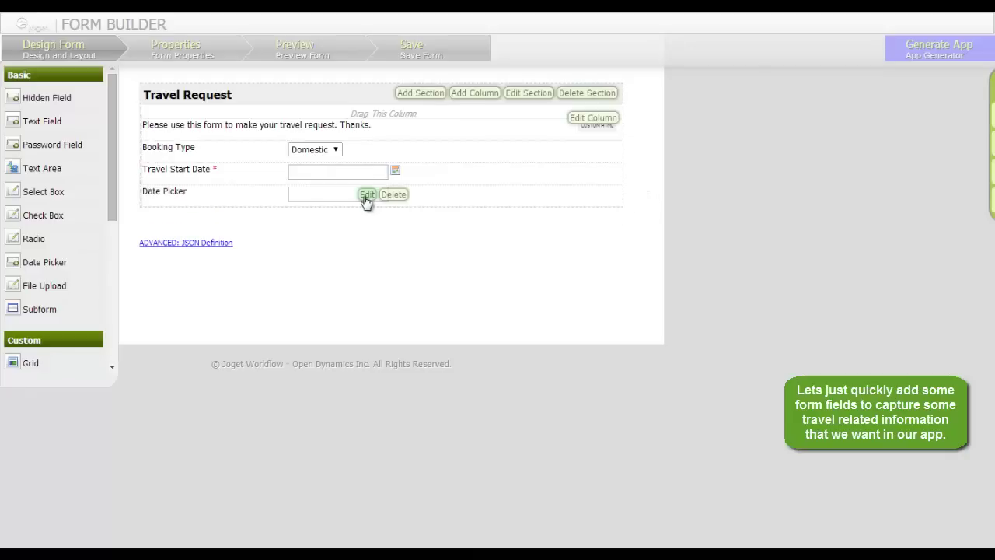
left_click(364, 198)
type("trave")
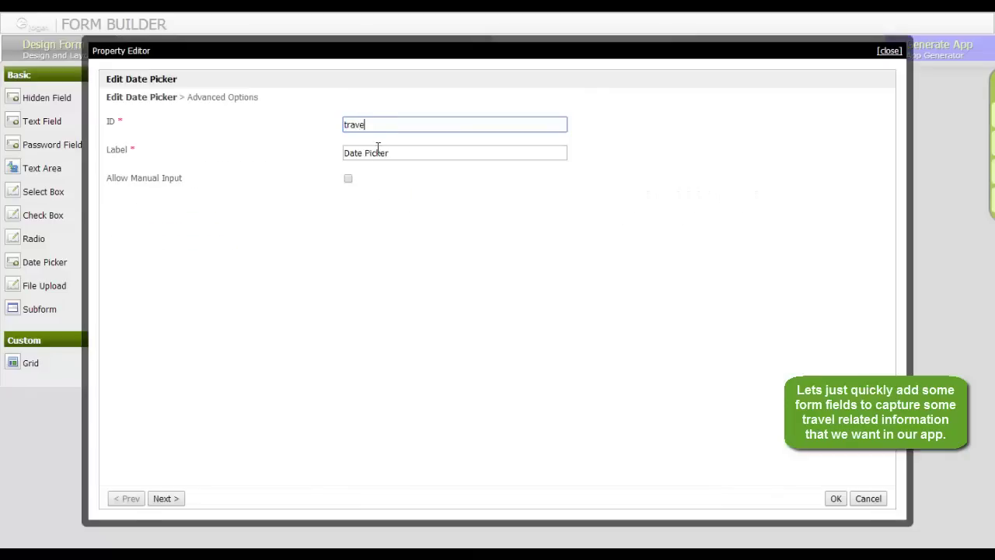
type("lEndDate")
key("Tab")
type("TravelEnd")
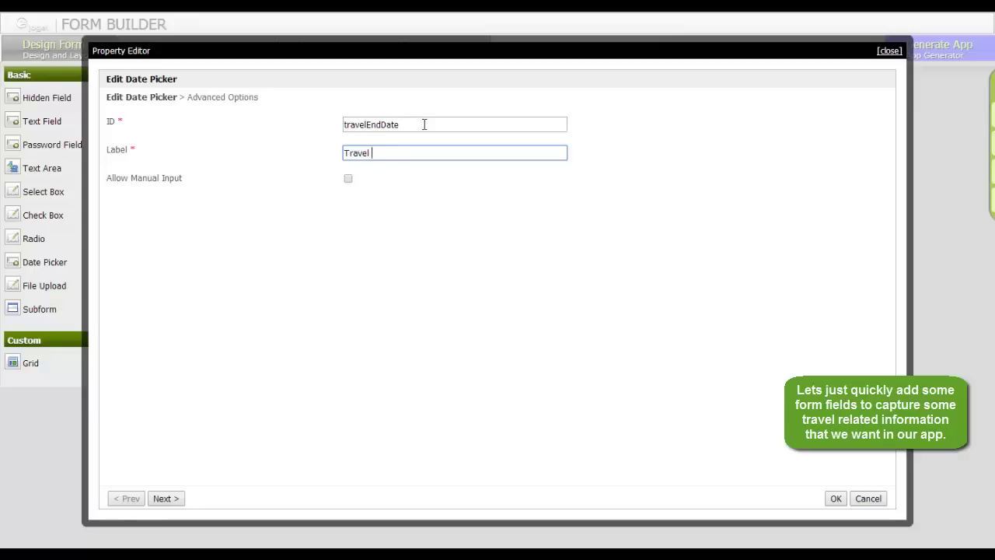
type("End Date")
Assign the Default Validator to the Travel End Date field and accept its properties
left_click(164, 500)
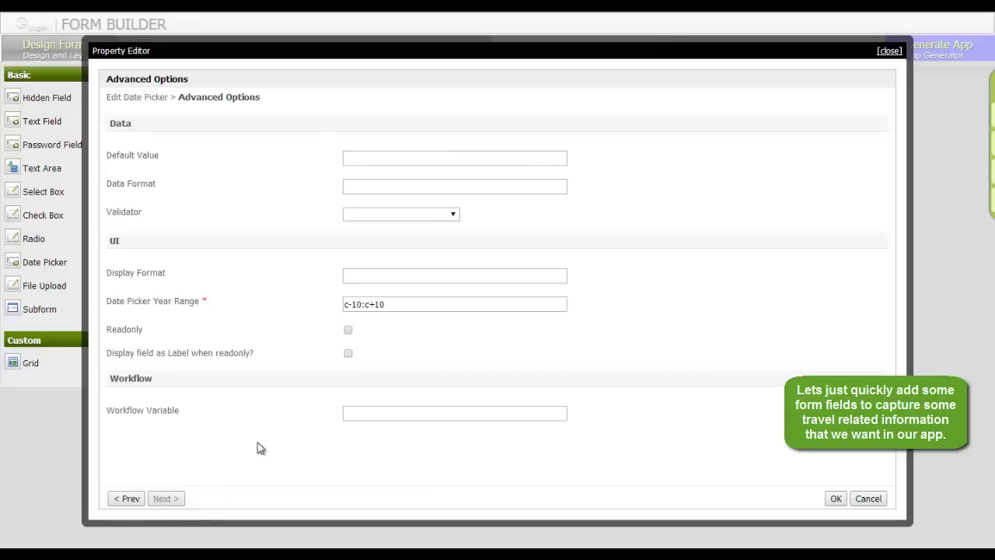
left_click(424, 214)
key("Escape")
key("Down")
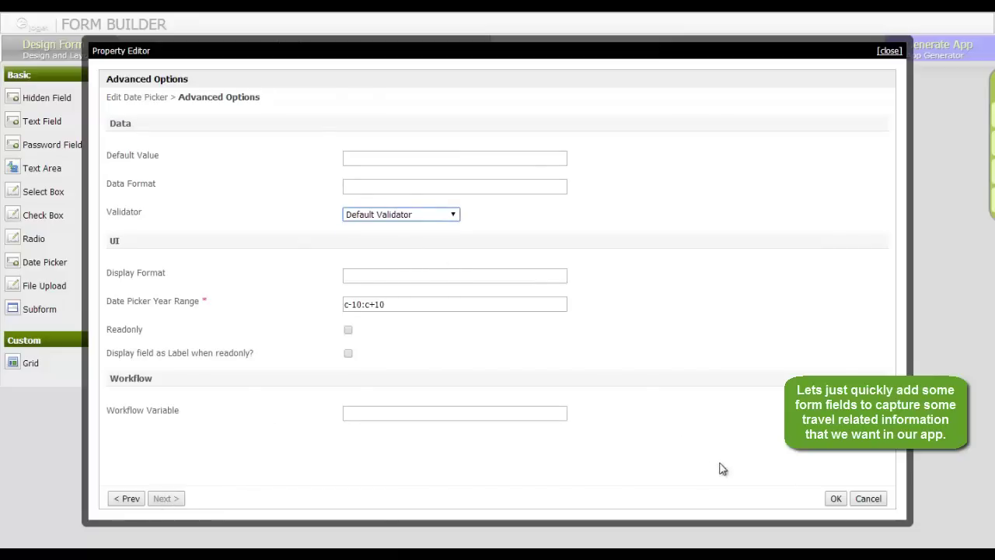
left_click(836, 498)
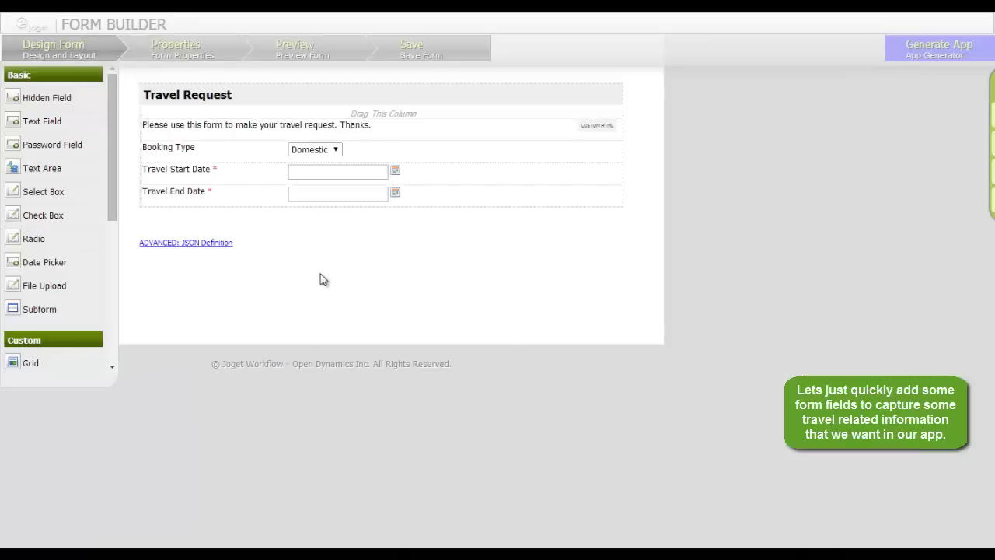
Edit the Booking Type select box to use the Default Validator and accept its properties
left_click(363, 152)
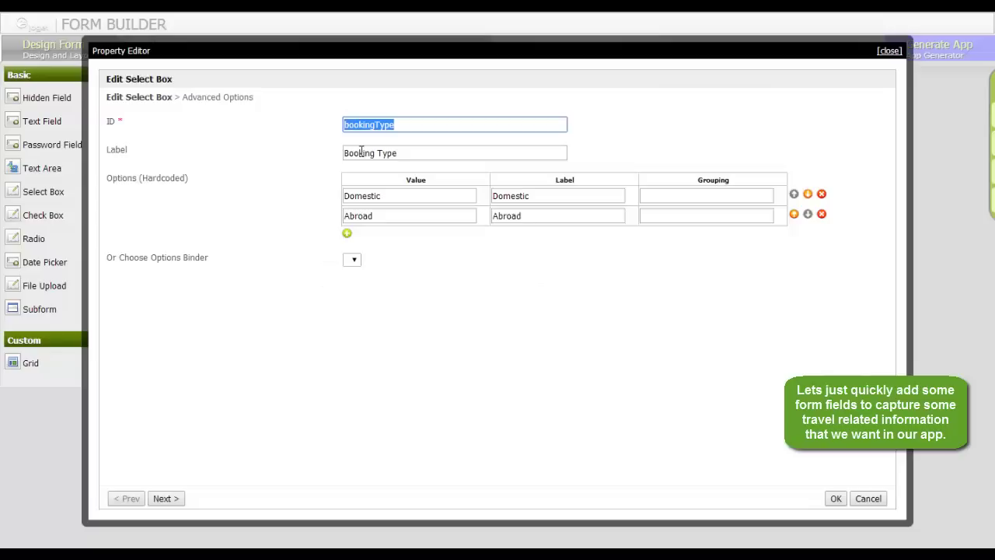
left_click(172, 499)
left_click(382, 210)
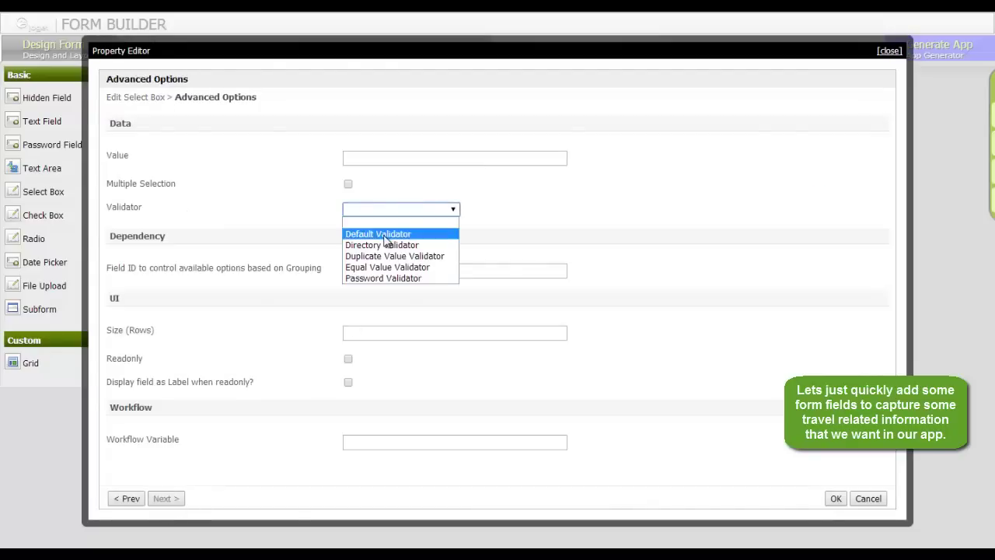
left_click(379, 233)
left_click(835, 499)
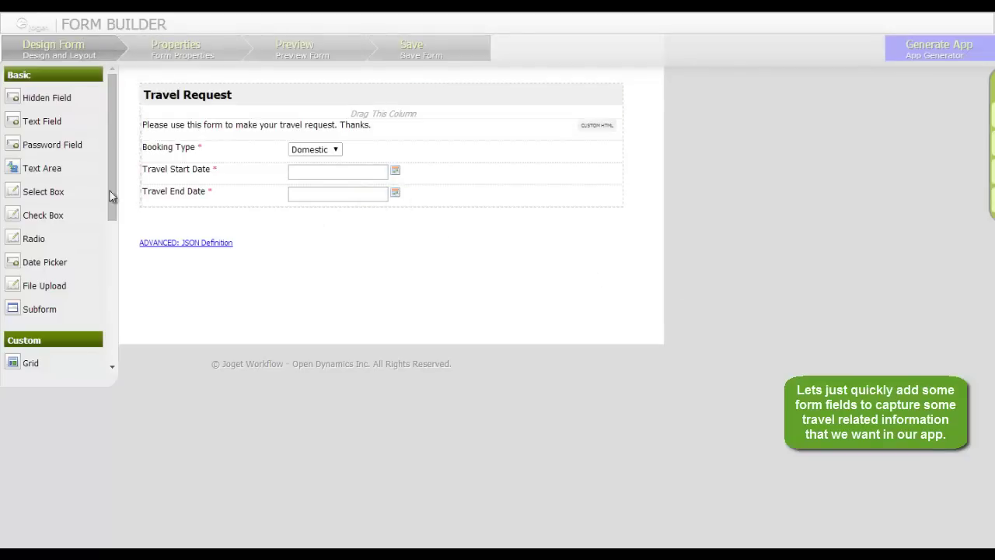
Add a Text Field below Travel End Date with both the ID and the label set to Destination
left_click_drag(48, 126, 266, 241)
left_click(369, 225)
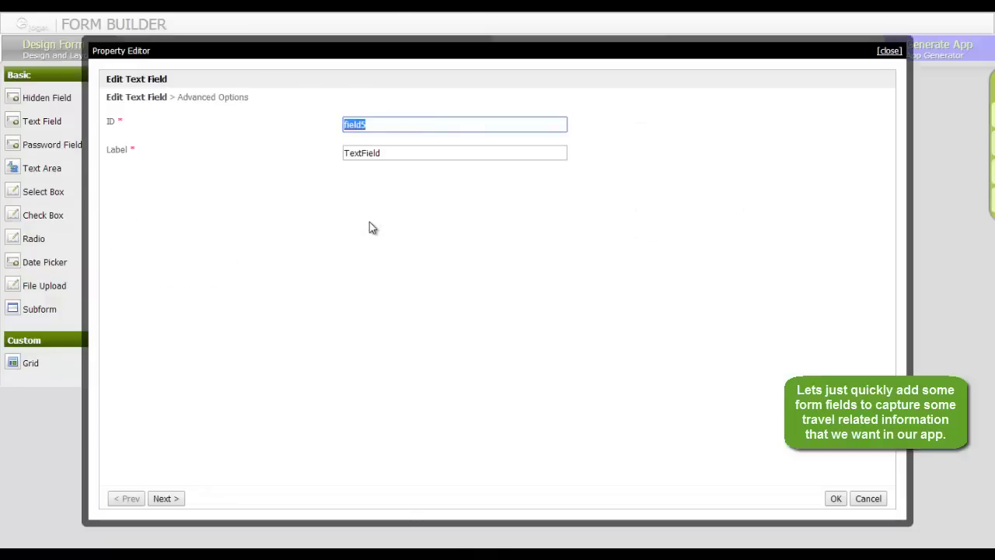
type("Destination")
key("Tab")
type("Desti")
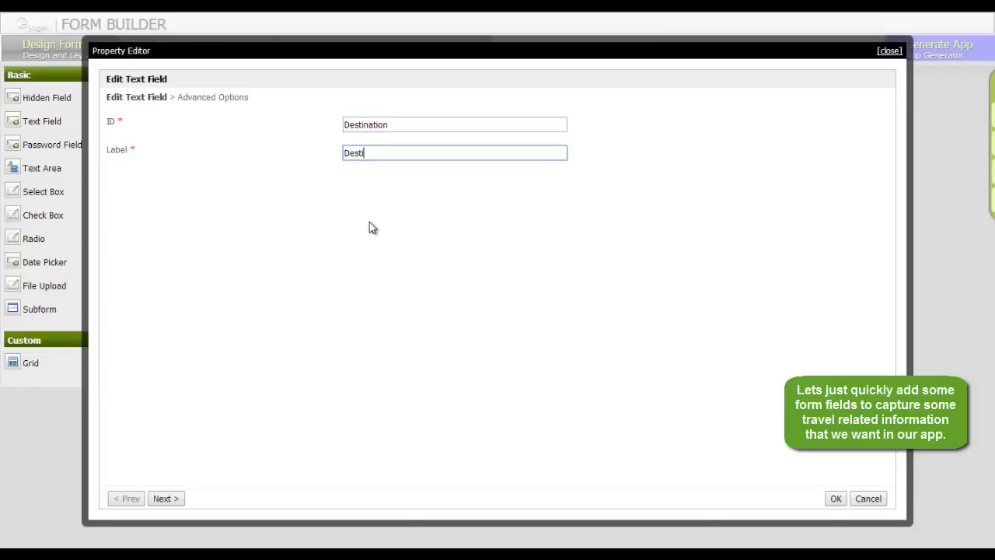
type("nation")
Assign the Default Validator to the Destination text field and accept its properties
left_click(180, 501)
left_click(388, 217)
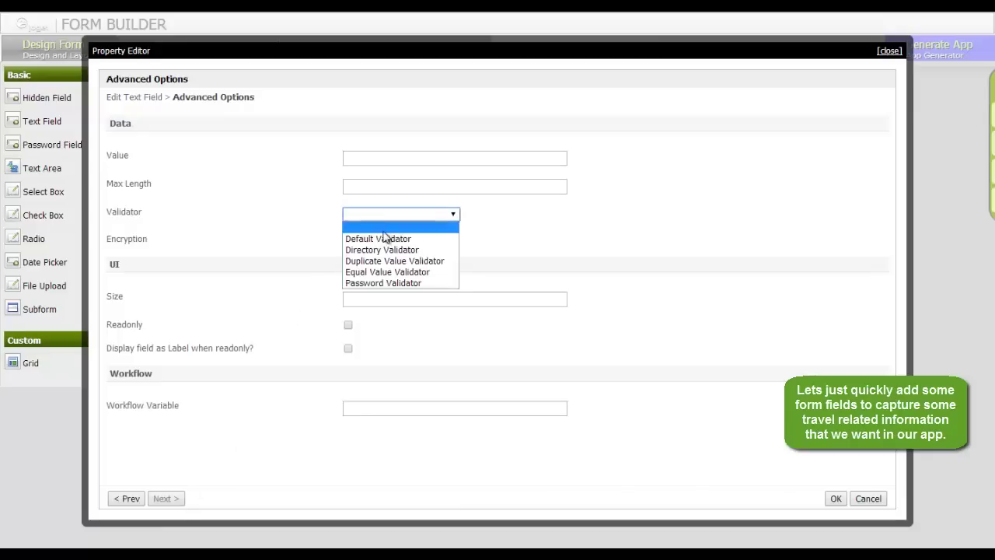
left_click(384, 238)
left_click(838, 498)
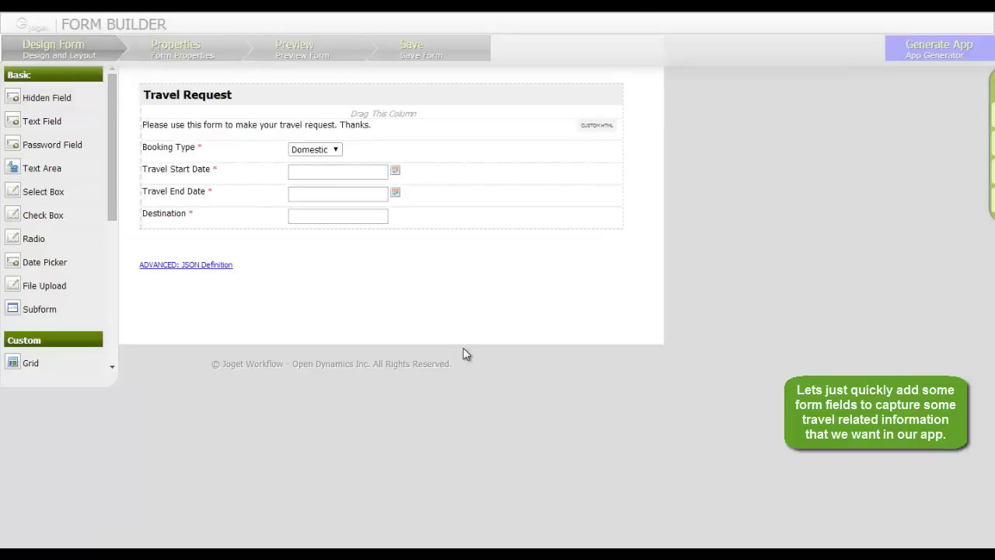
Add a Select Box below Destination with the ID transportType and the label "Transport Type"
left_click_drag(43, 192, 342, 256)
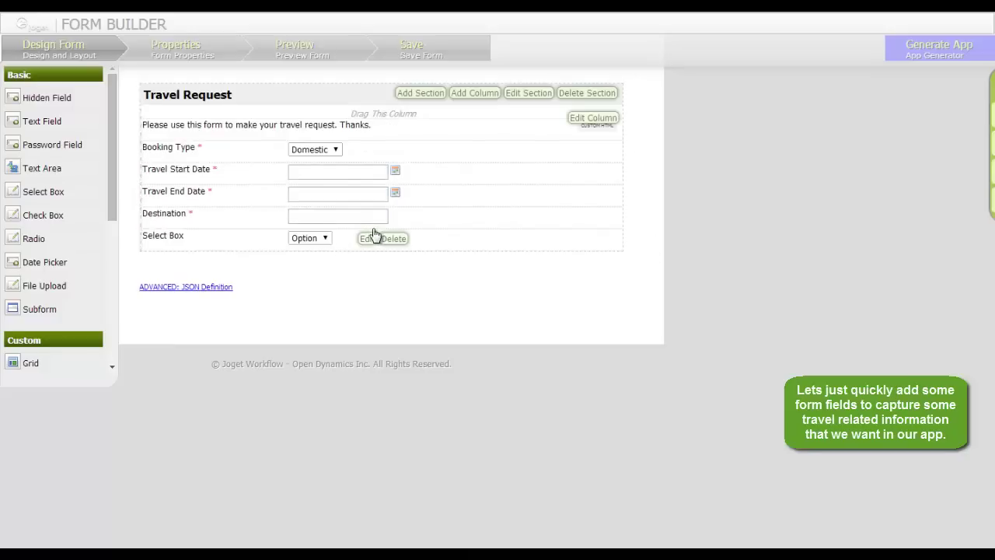
left_click(367, 238)
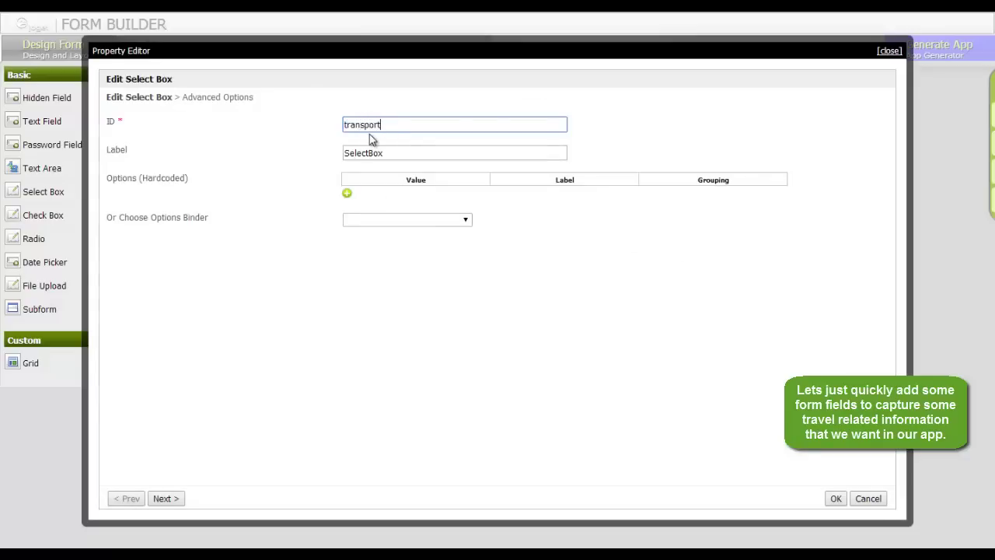
key("Tab")
type("T")
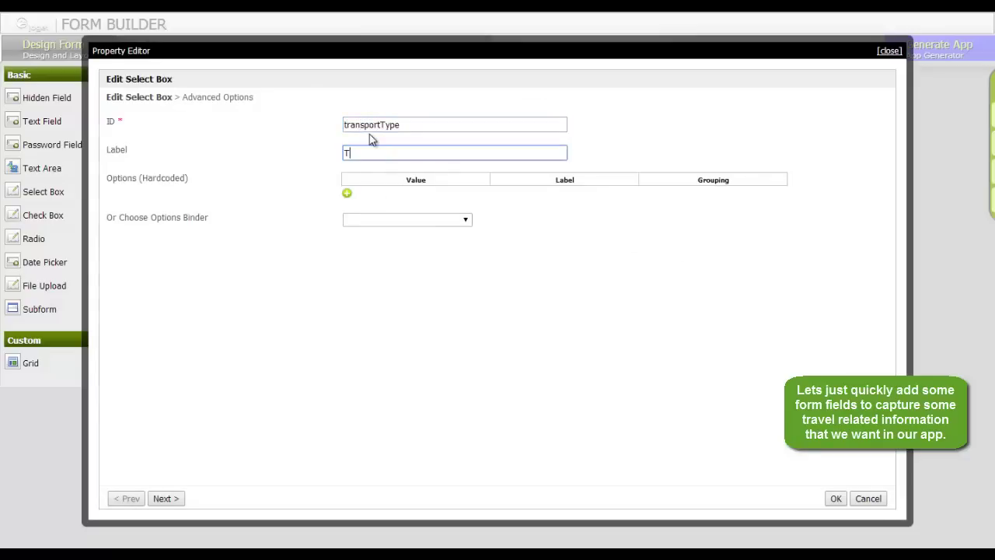
type("ransport Type")
Add seven empty hardcoded option rows to the Transport Type select box
left_click(347, 197)
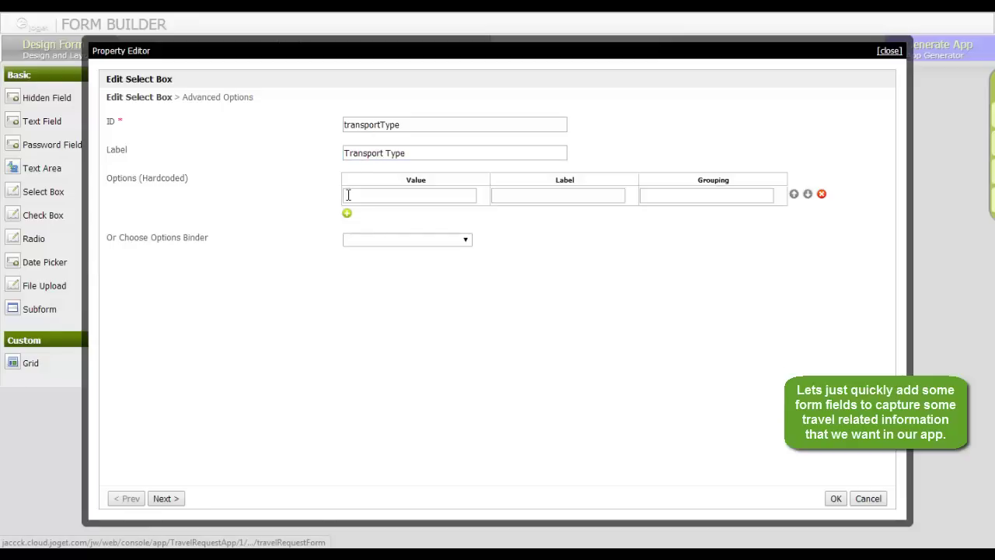
left_click(348, 216)
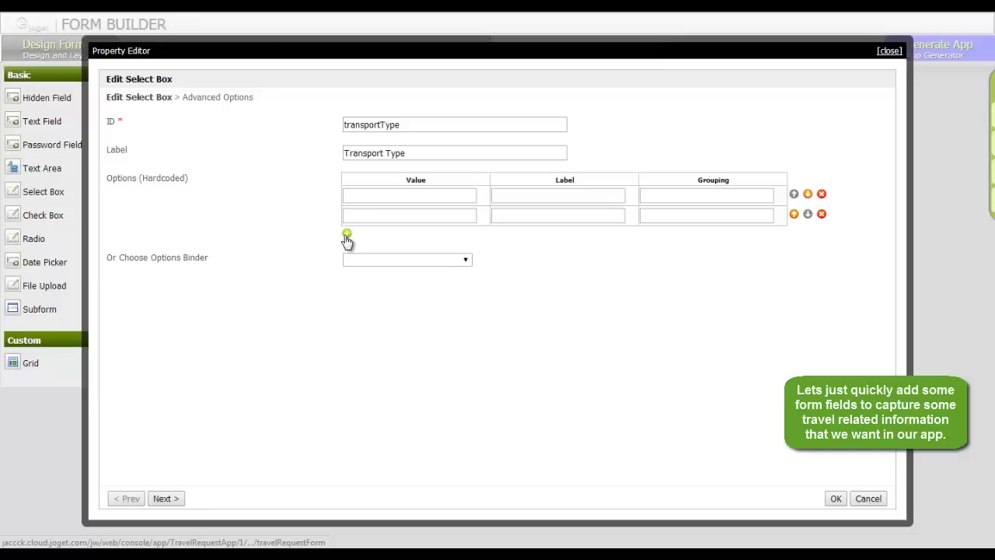
left_click(345, 235)
left_click(347, 255)
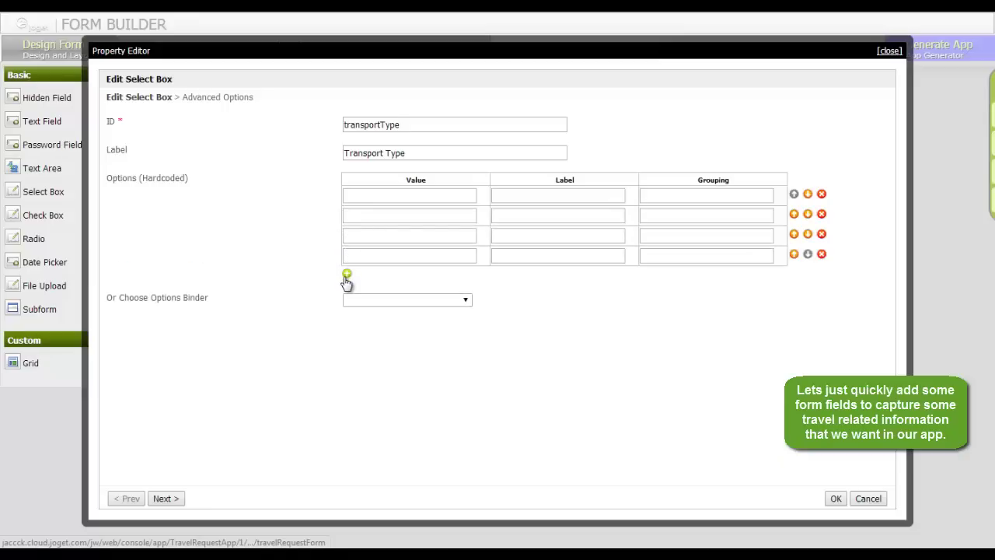
left_click(347, 273)
left_click(348, 293)
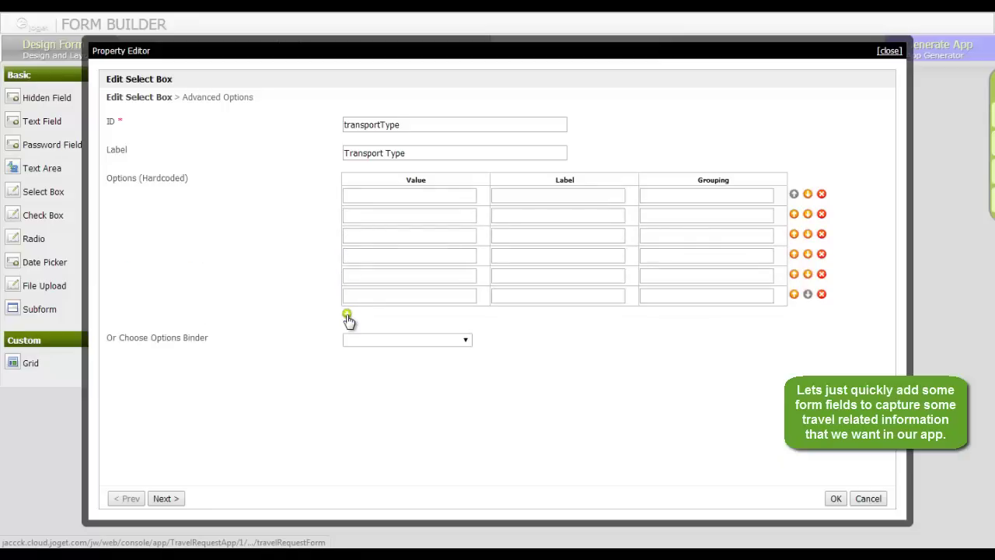
left_click(347, 312)
Leave the first Transport Type option blank and fill the second and third with value and label Bus and Train
left_click(393, 218)
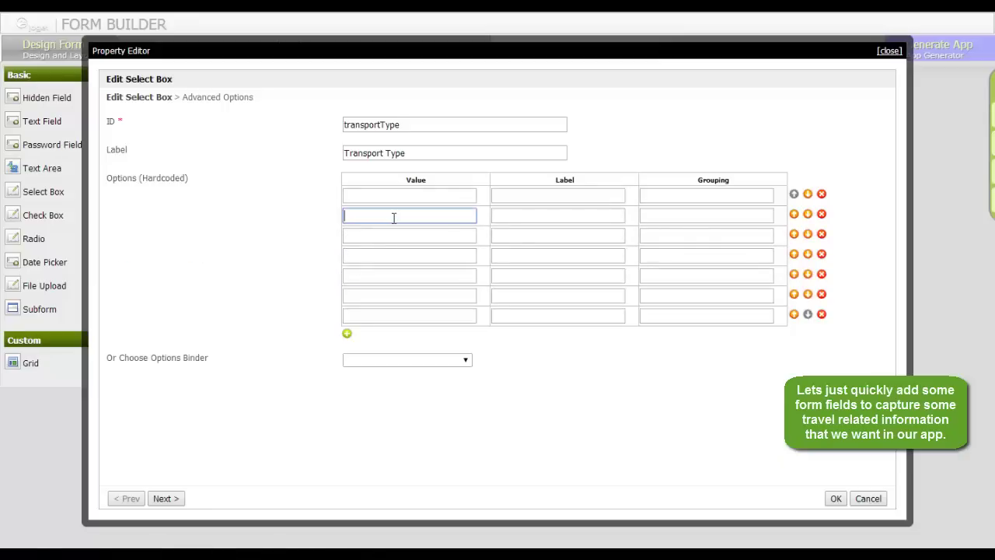
key("Tab")
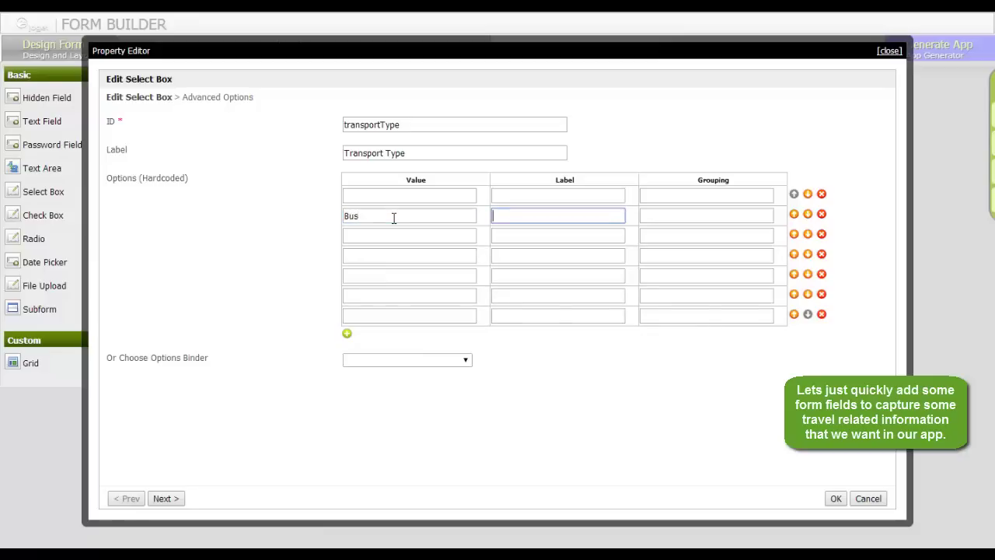
type("Bus")
left_click(409, 234)
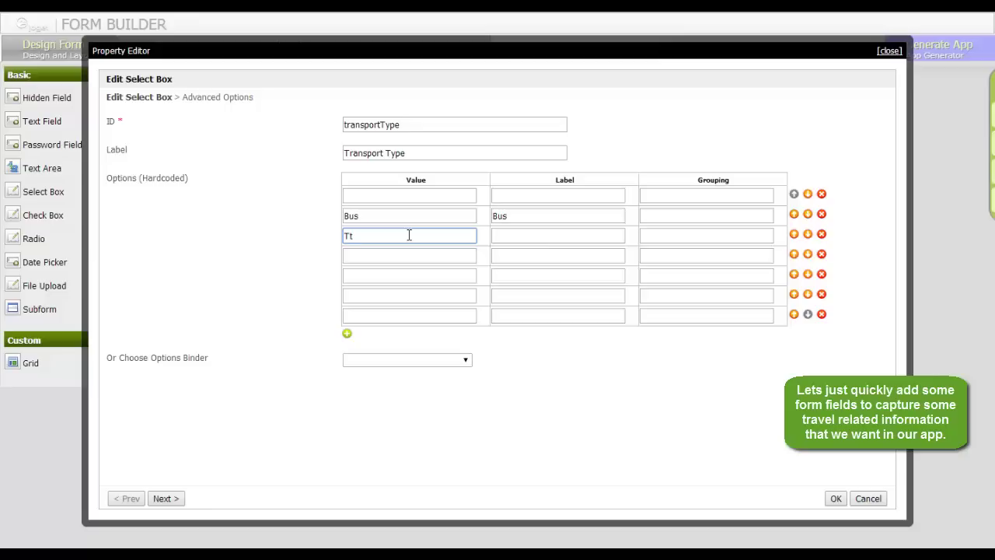
type("Train")
key("Tab")
type("Tr")
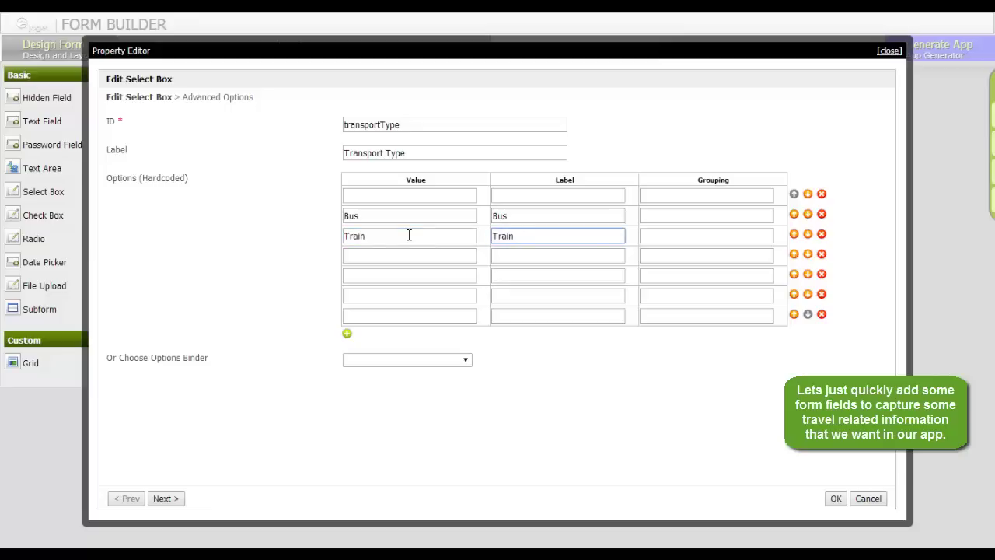
type("ain")
Fill the fourth and fifth Transport Type options with value and label Air and Automobile
left_click(417, 249)
type("A")
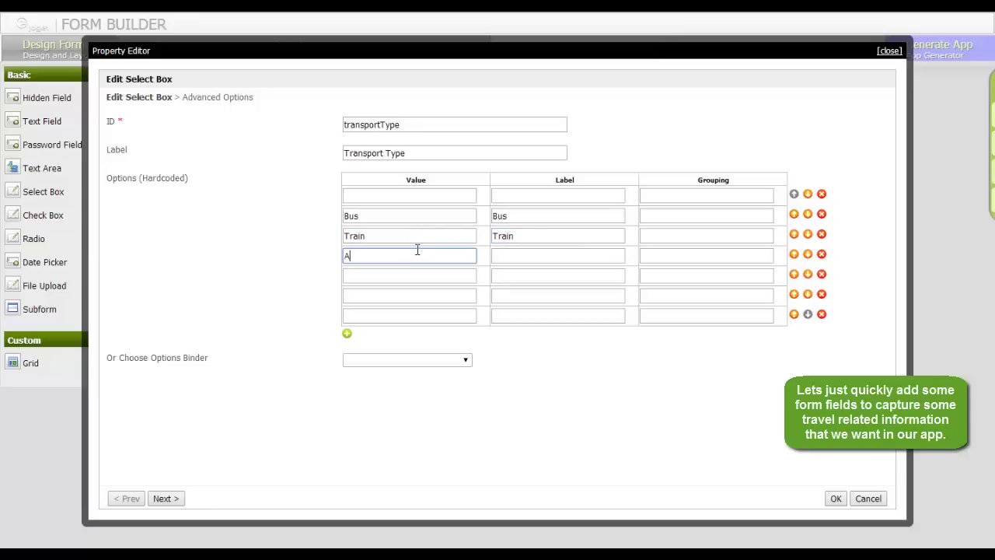
type("ir")
key("Tab")
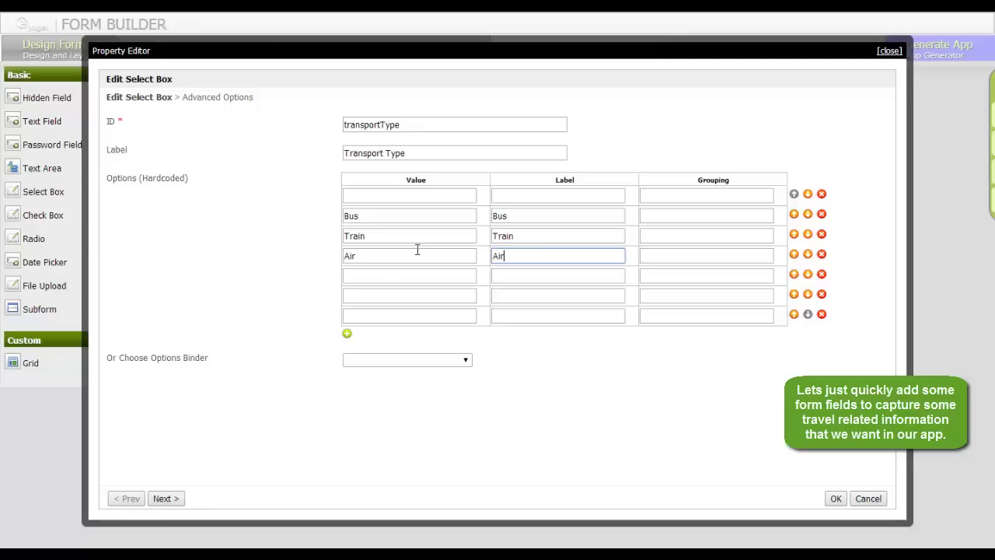
left_click(402, 275)
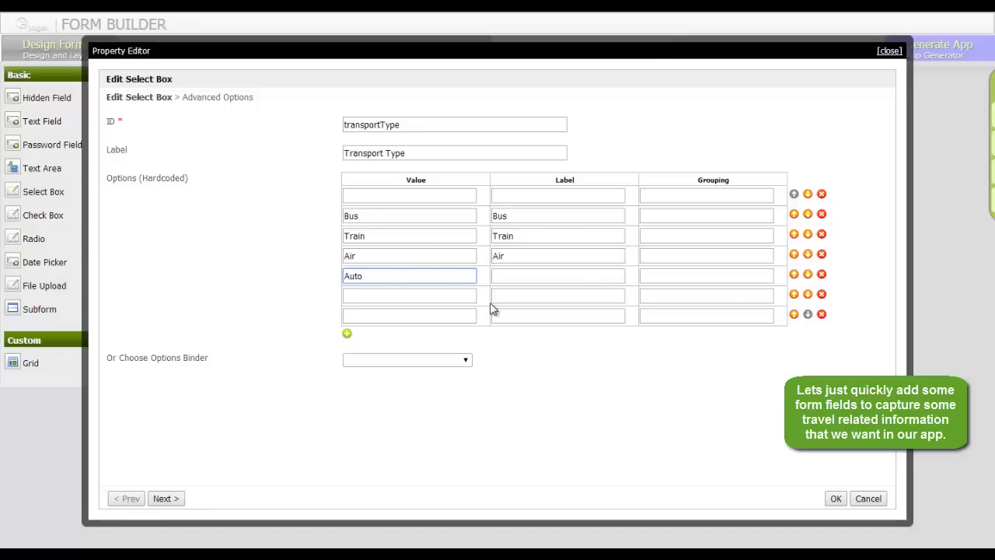
type("Automobile")
key("Tab")
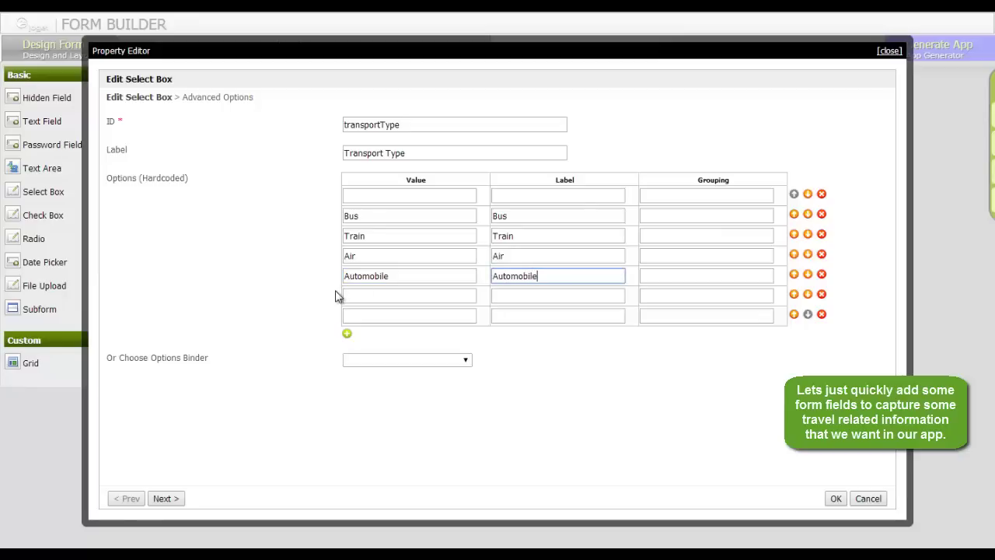
Fill the sixth and seventh Transport Type options with value and label Ship and Others
left_click(383, 292)
type("Shi")
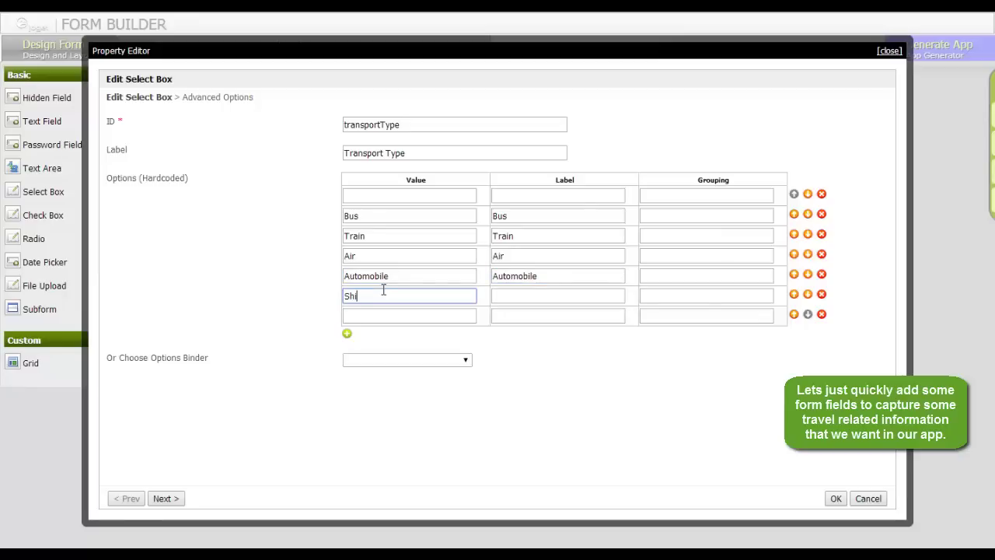
type("p")
key("Tab")
type("Sh")
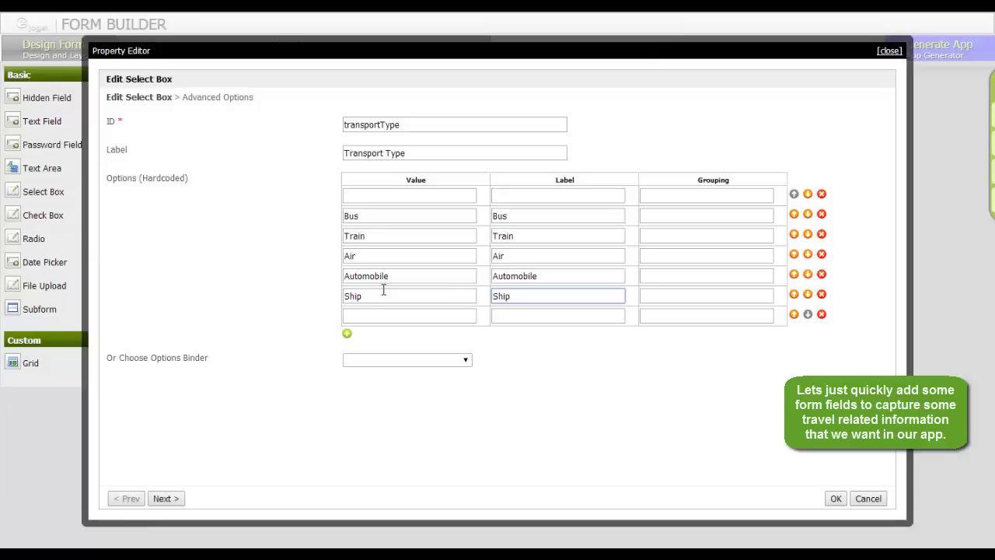
left_click(386, 313)
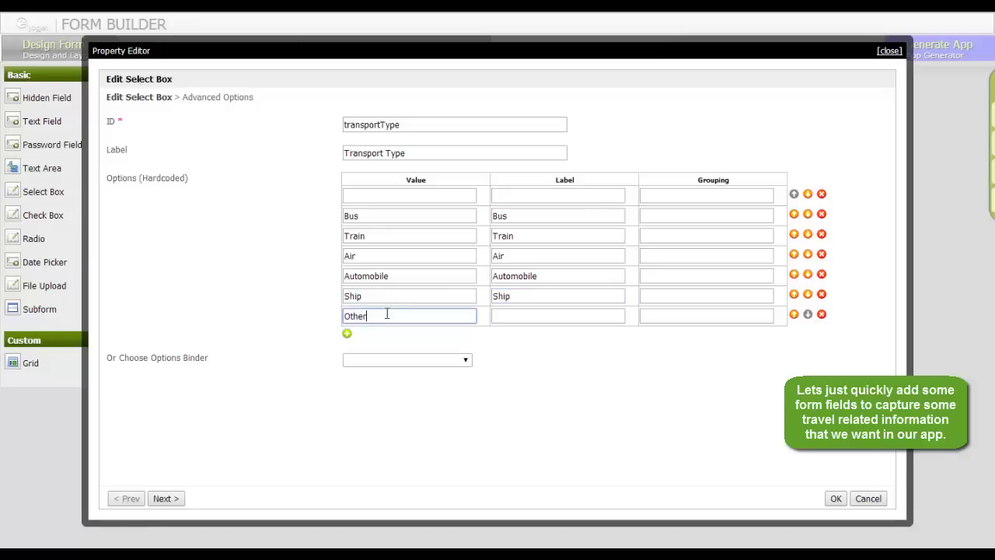
type("Others")
key("Tab")
type("Othe")
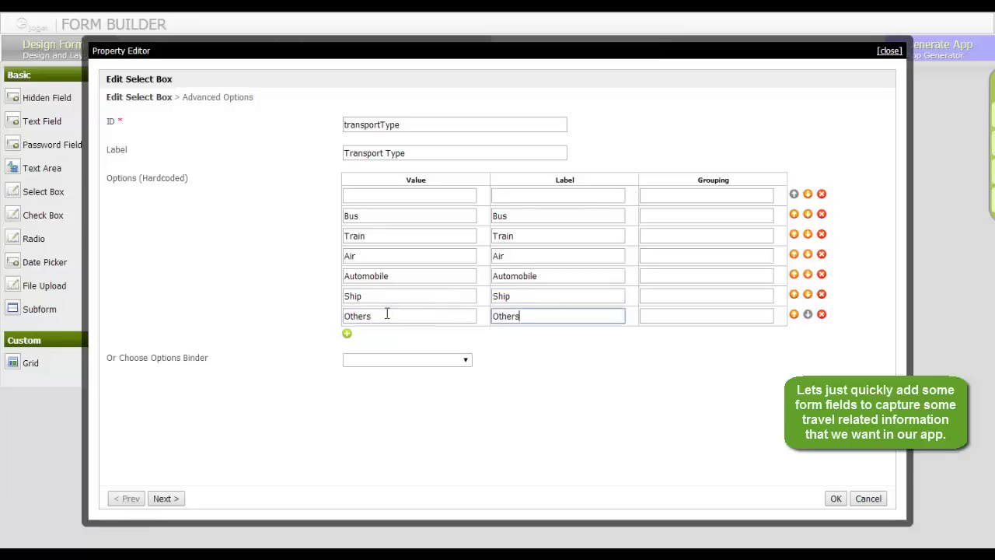
Finish the Others label of the last Transport Type option and assign the Default Validator to the select box
type("rs")
left_click(160, 501)
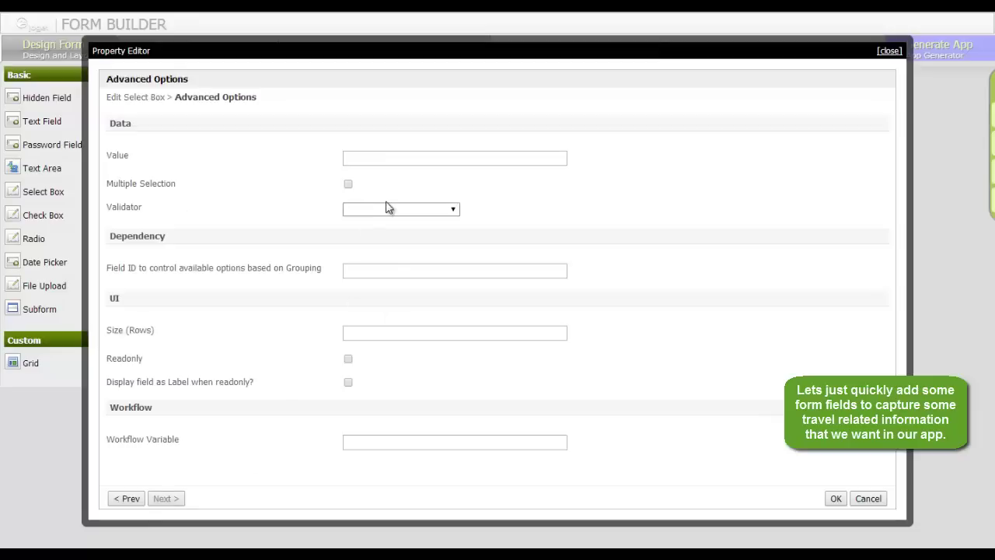
left_click(397, 211)
left_click(389, 231)
left_click(836, 498)
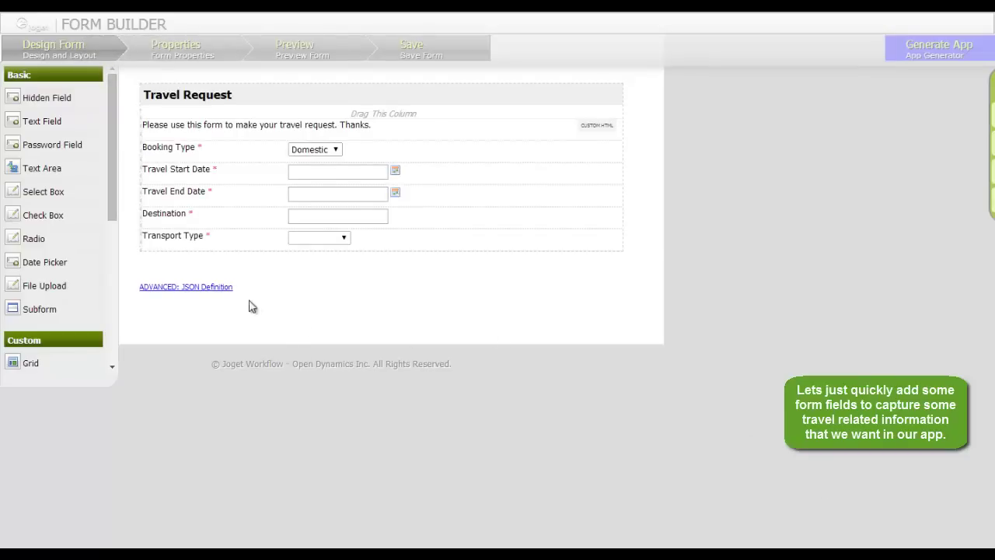
Add a select box below Transport Type with ID category and label Category
left_click_drag(59, 194, 342, 274)
left_click(372, 261)
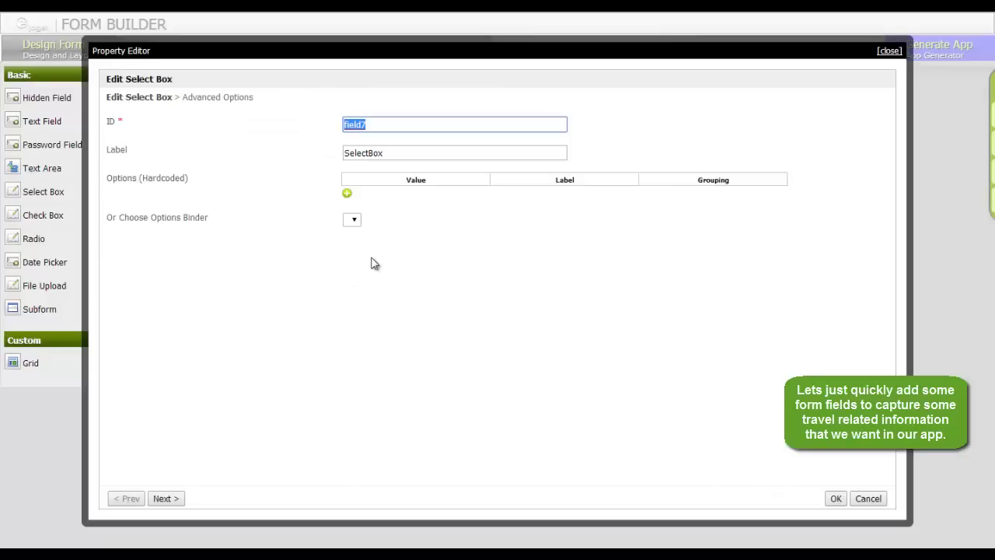
type("category")
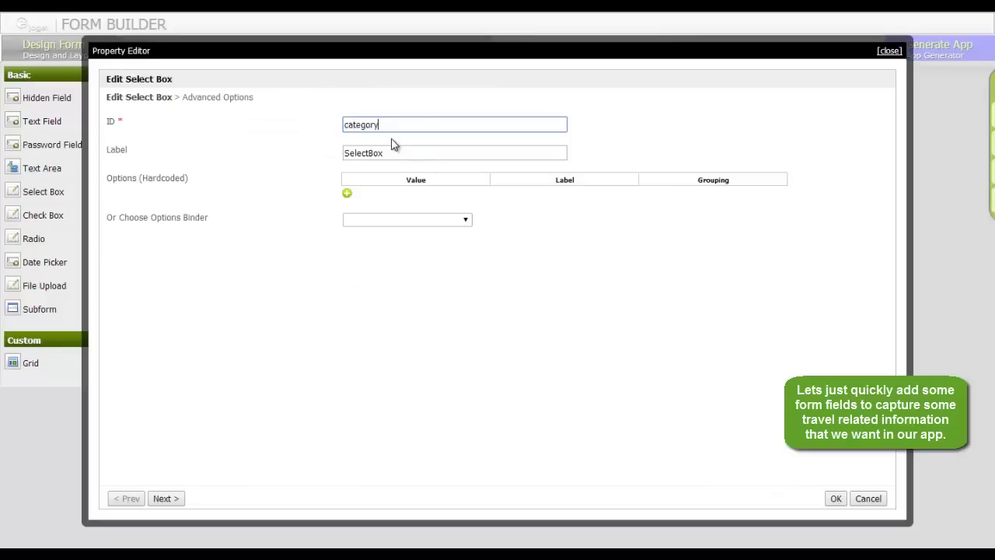
key("Tab")
type("Cat")
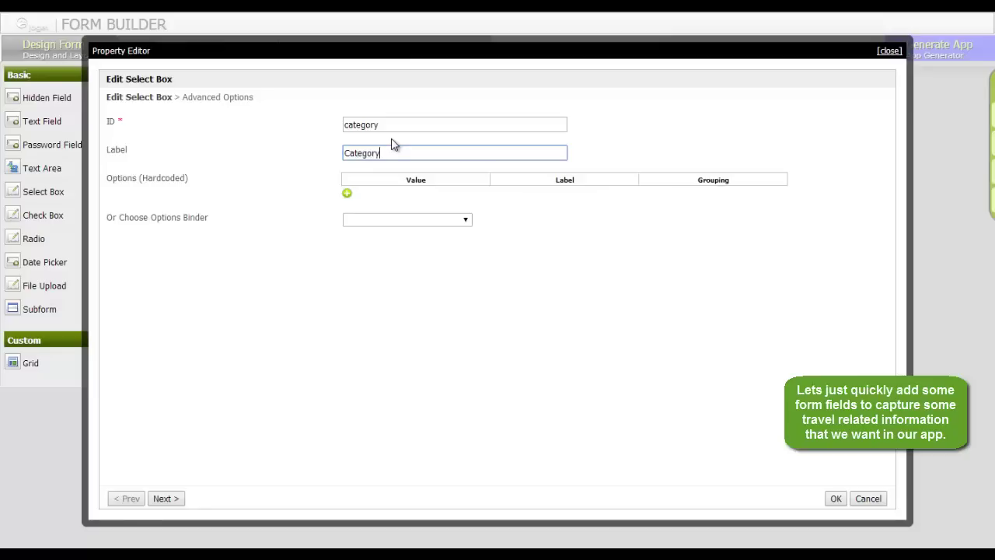
Add seven empty hardcoded option rows to the Category select box
left_click(347, 192)
left_click(347, 213)
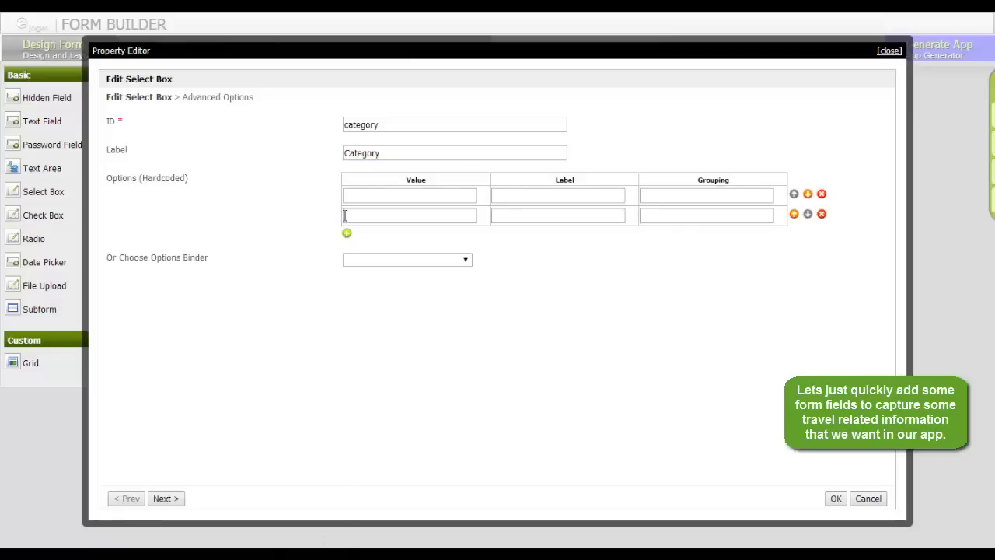
left_click(346, 233)
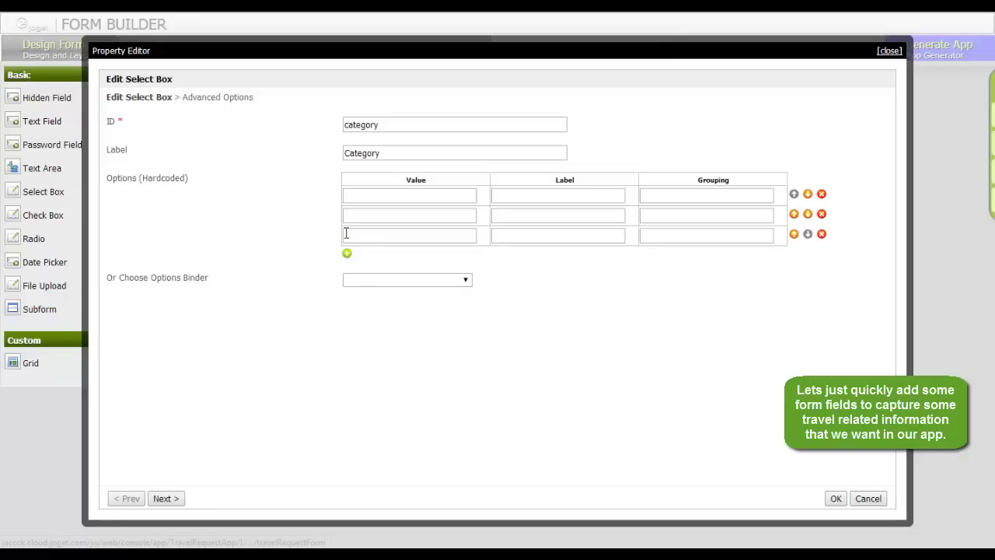
left_click(346, 255)
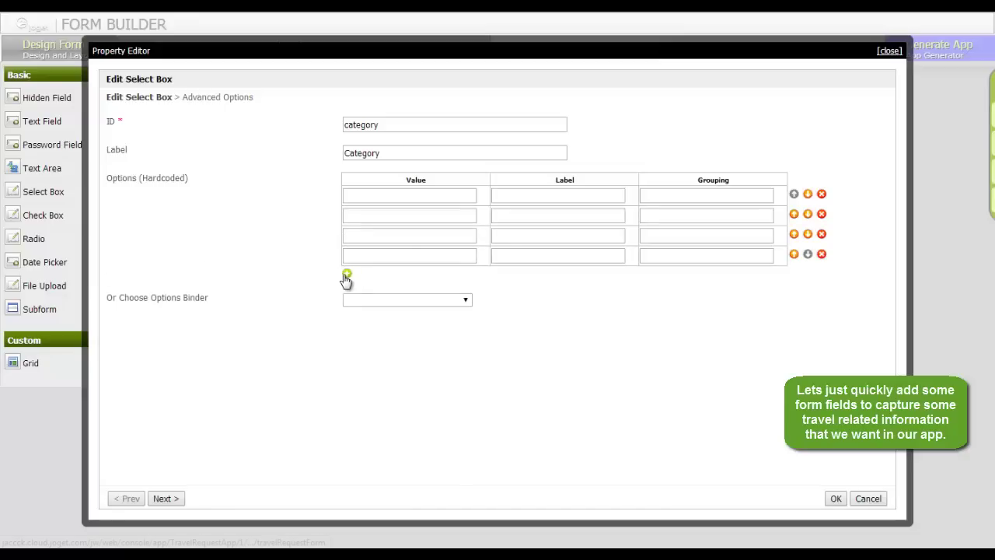
left_click(347, 273)
left_click(347, 293)
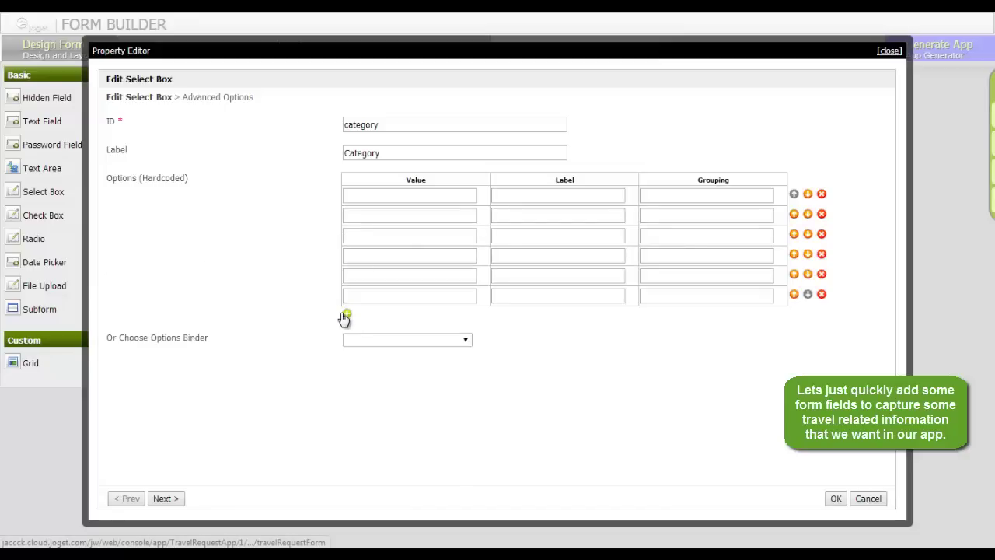
left_click(346, 313)
Leave the first Category option blank and fill the second and third with value and label Meeting and Conference
left_click(431, 216)
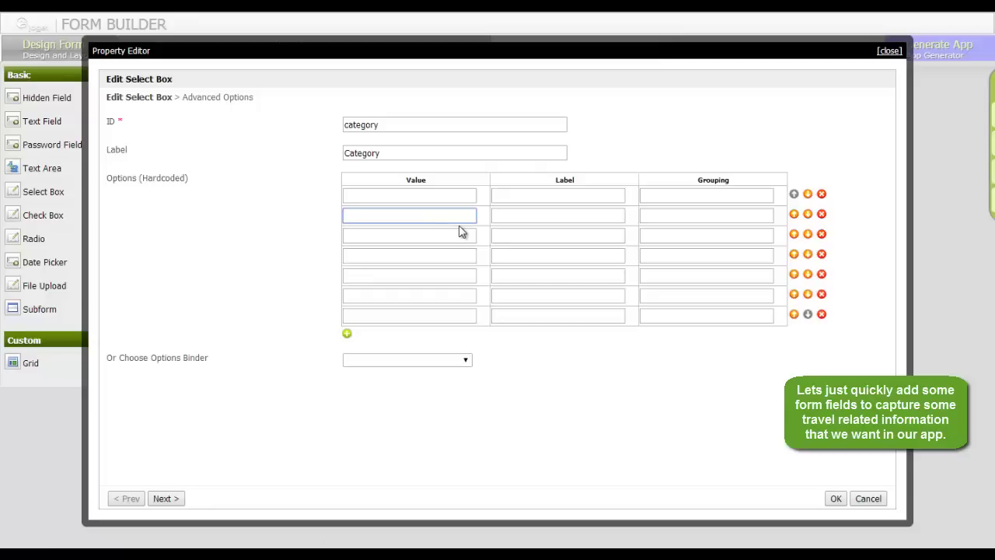
type("Meeting")
key("ctrl+a")
key("ctrl+c")
key("Tab")
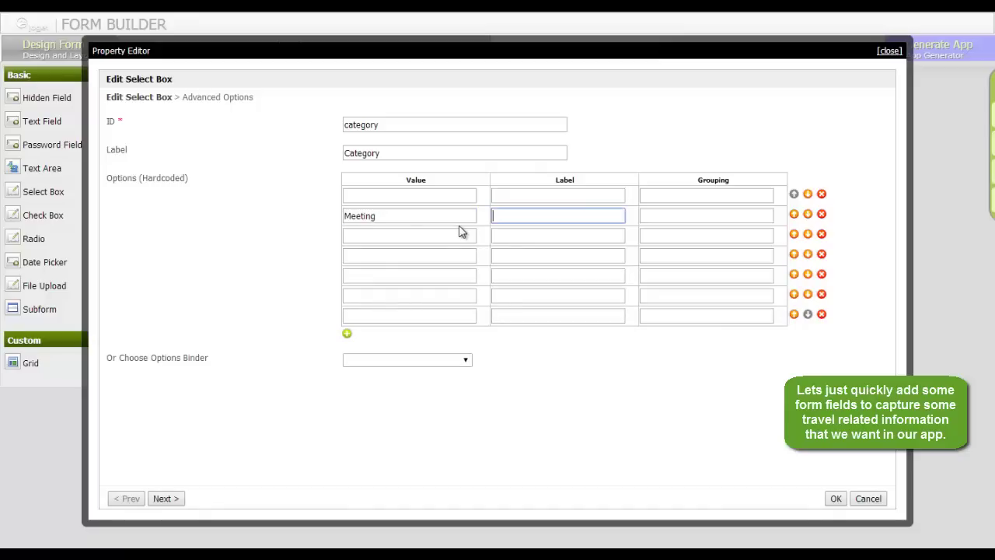
key("ctrl+v")
left_click(413, 236)
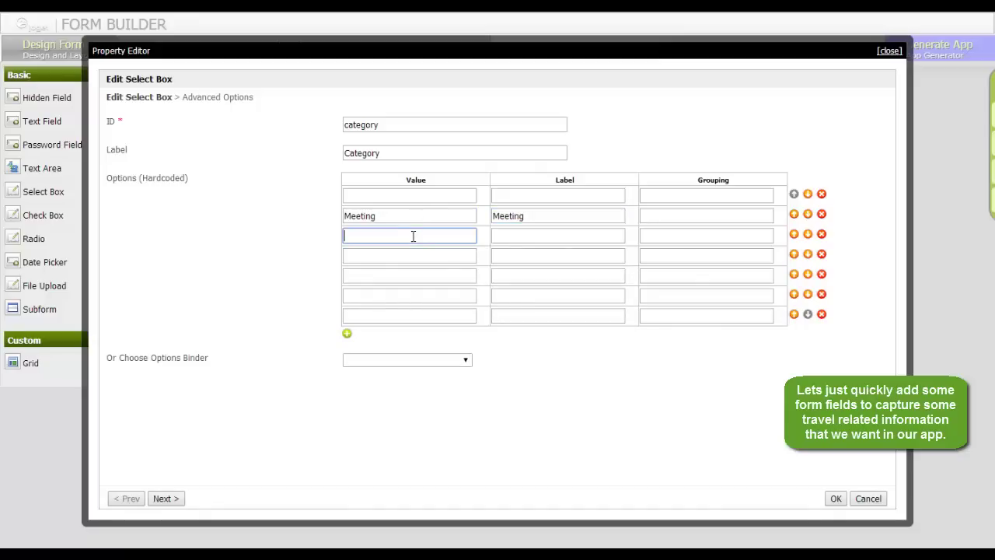
type("Conference")
key("ctrl+a")
key("ctrl+c")
key("Tab")
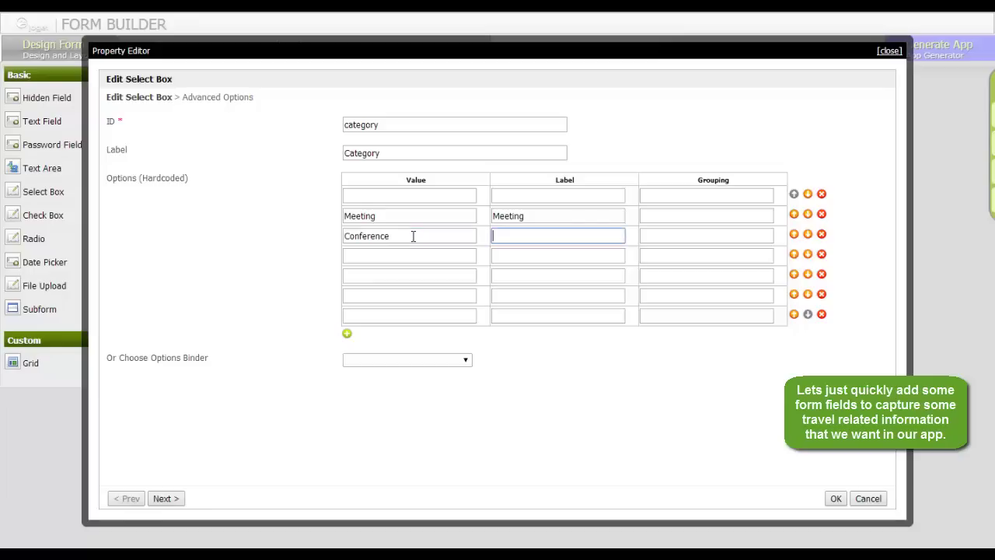
key("ctrl+v")
Fill the fourth and fifth Category options with value and label Exhibition and Seminar
left_click(412, 254)
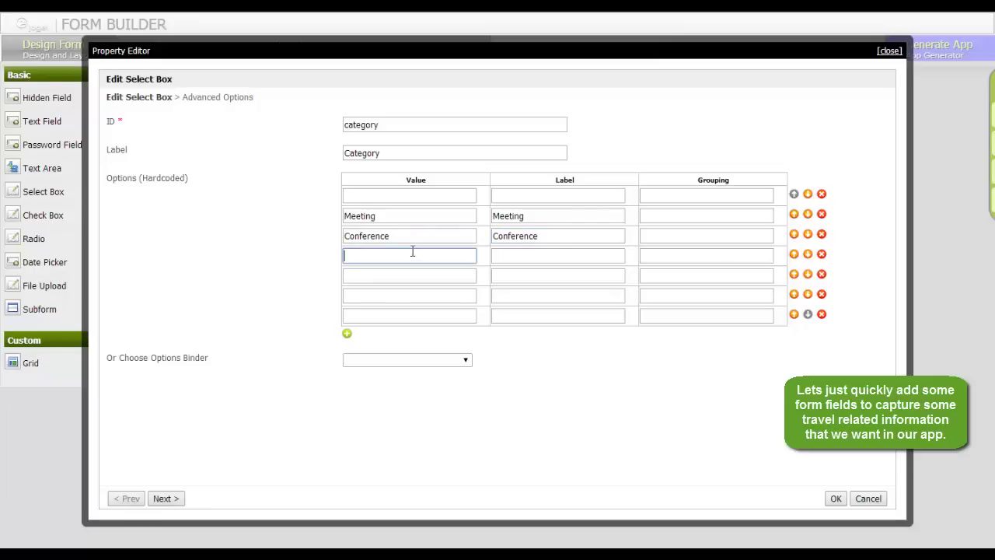
type("Exhibition")
key("ctrl+a")
key("ctrl+c")
key("Tab")
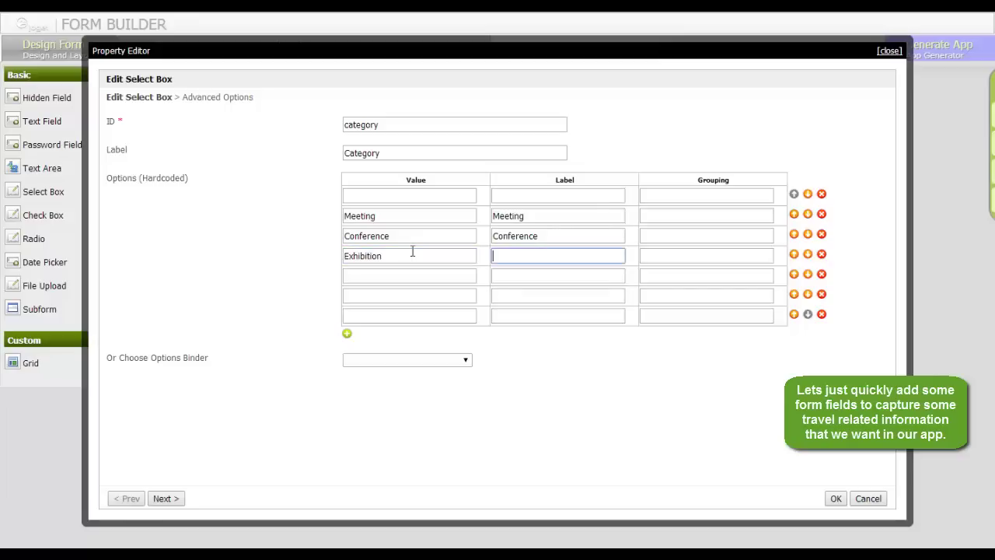
key("ctrl+v")
left_click(434, 270)
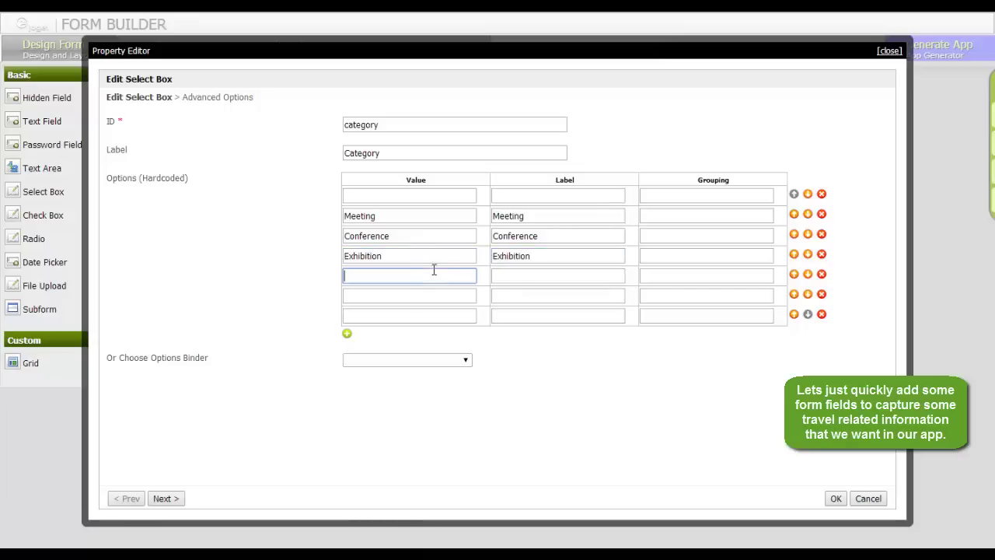
type("Seminar")
key("ctrl+a")
key("ctrl+c")
key("Tab")
key("ctrl+v")
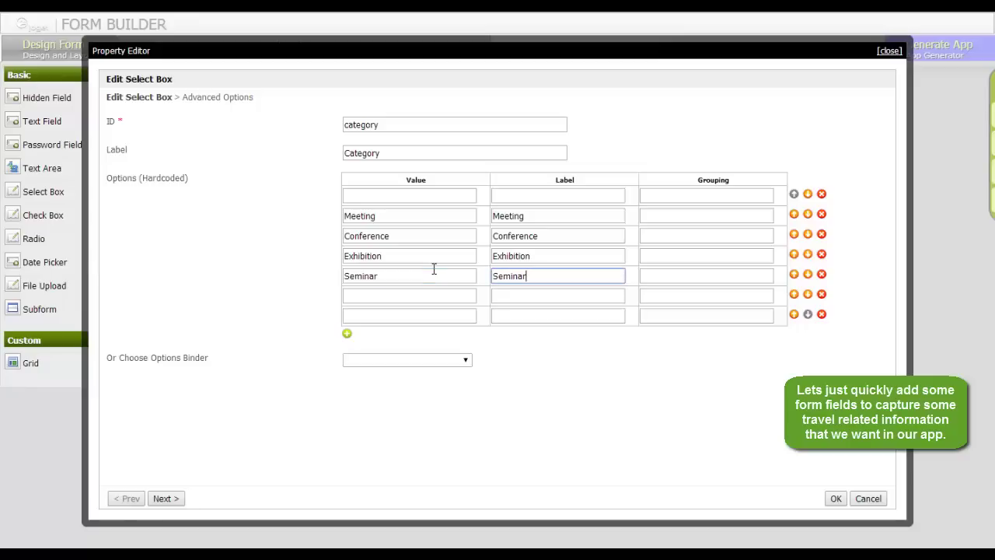
Fill the sixth and seventh Category options with value and label Presentation and Others
left_click(429, 298)
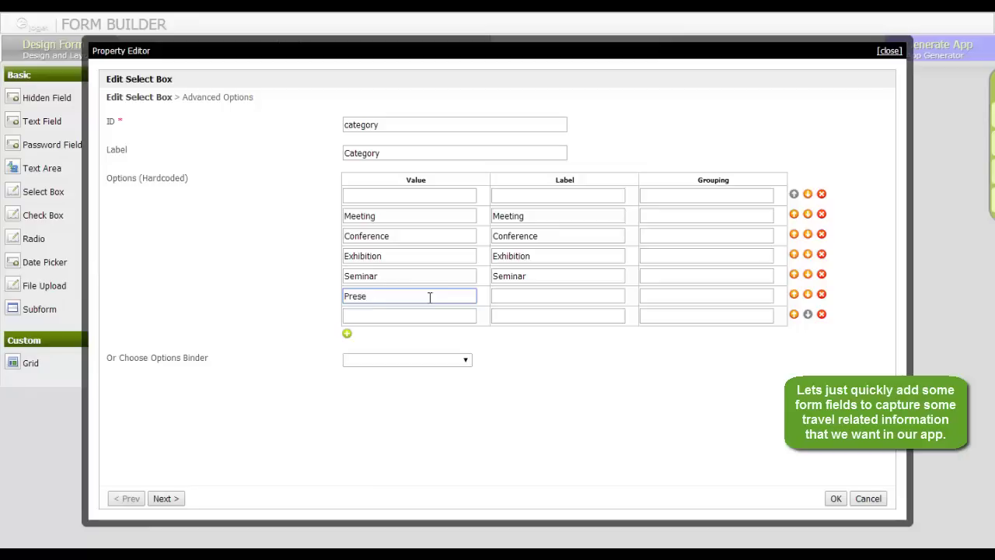
key("ctrl+a")
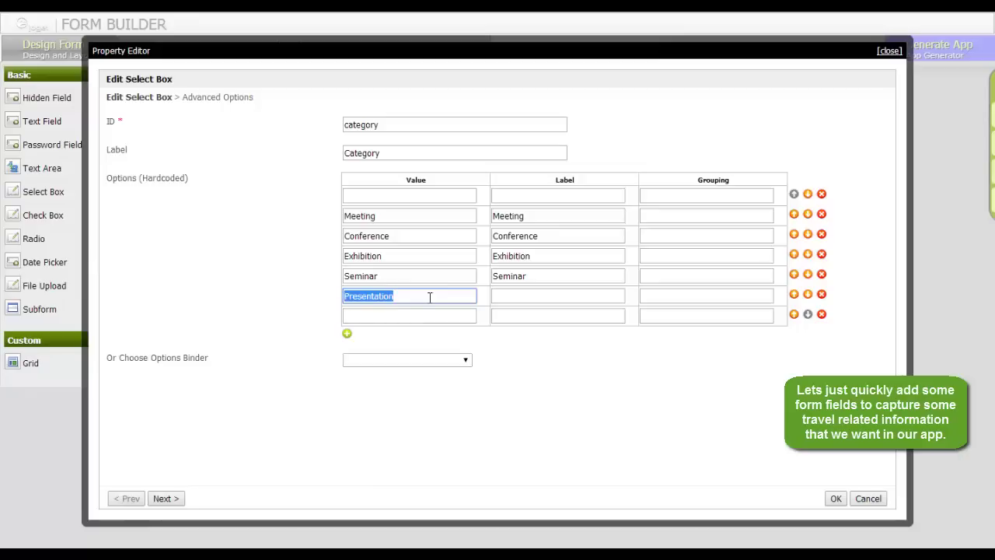
key("Tab")
key("ctrl+v")
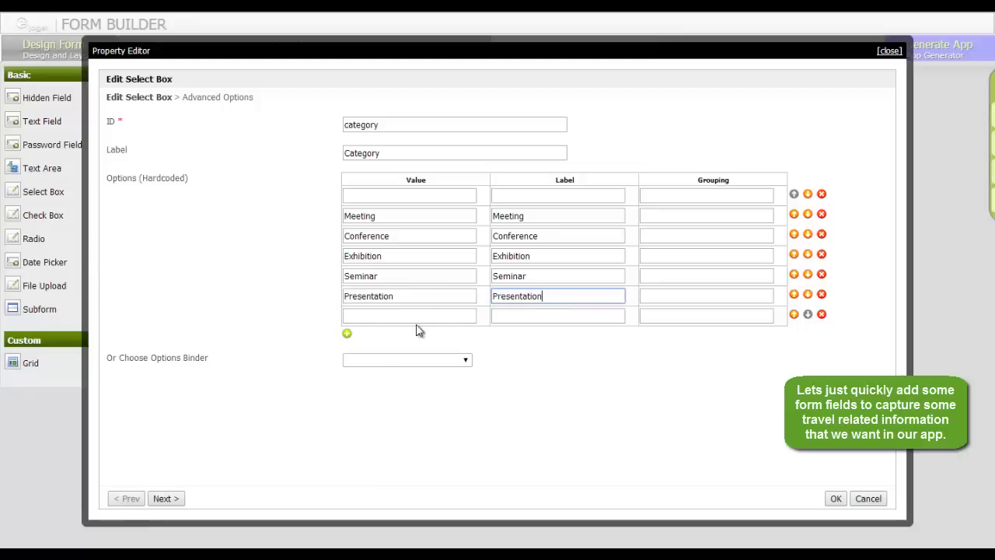
left_click(430, 314)
type("Other")
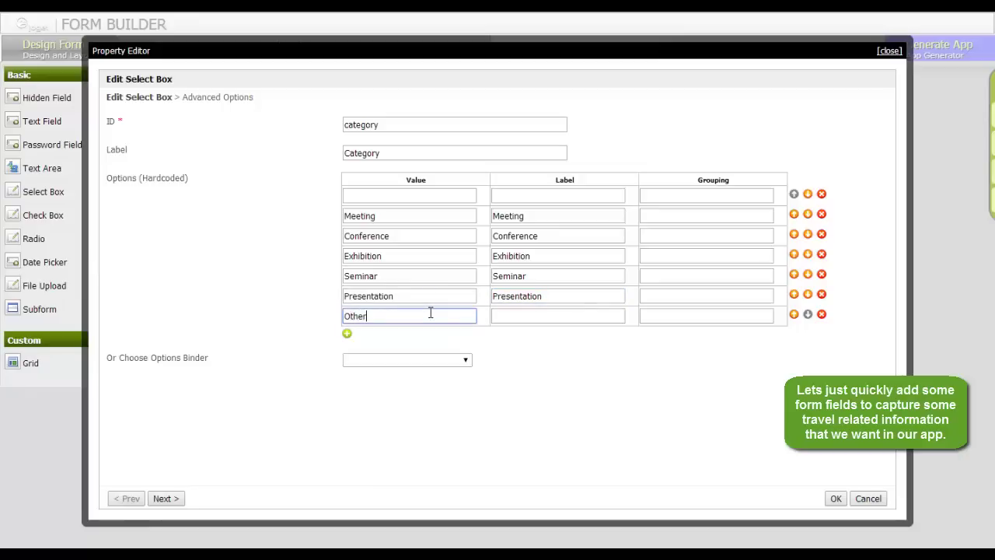
type("s")
key("Tab")
type("Oth")
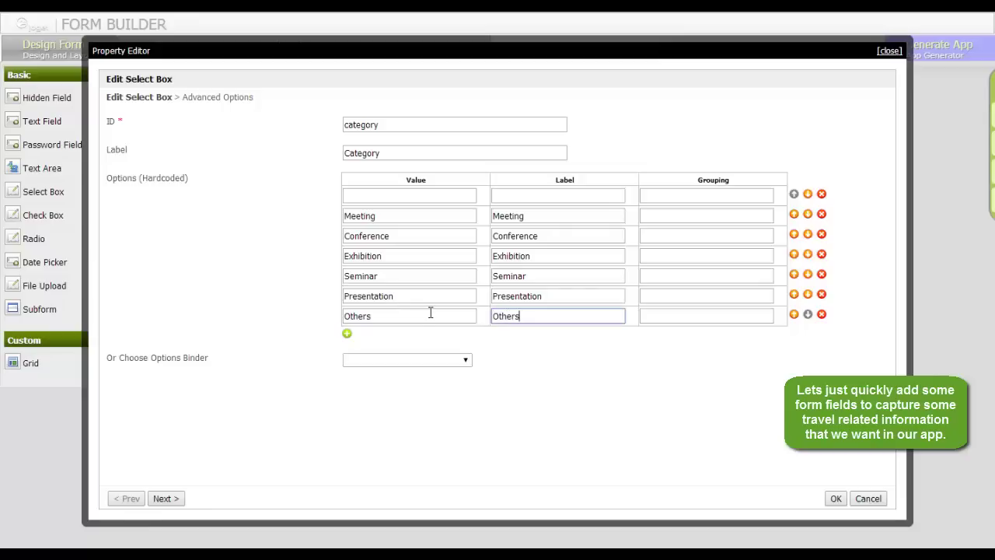
type("ers")
Assign the Default Validator to the Category select box and save its properties
left_click(162, 498)
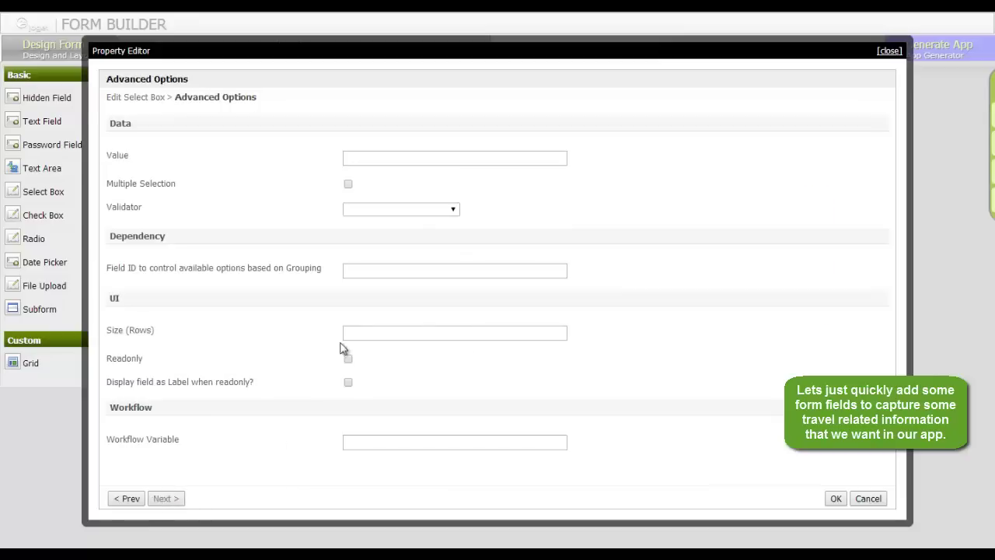
left_click(419, 211)
left_click(409, 231)
left_click(836, 498)
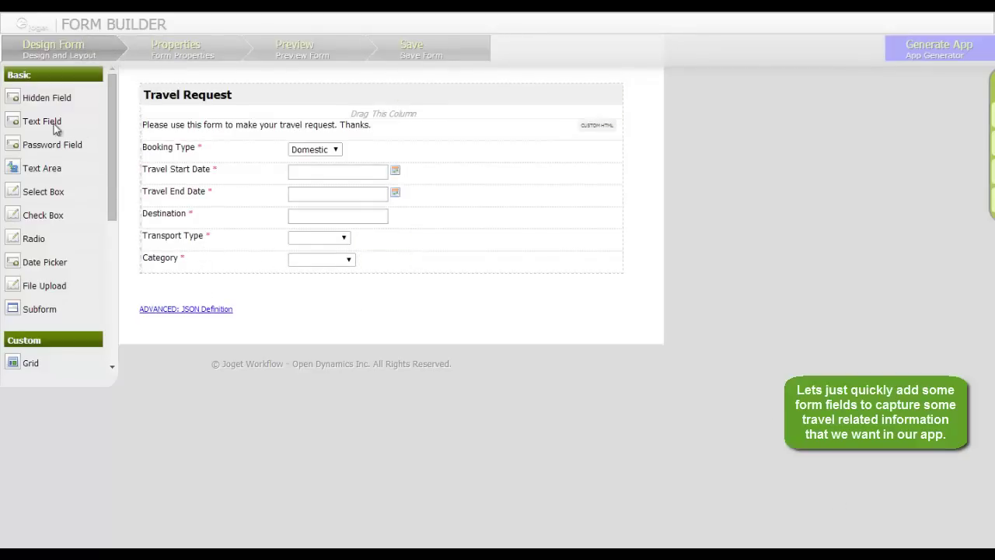
Add a text field below Category with ID reference and label Reference, without a validator
left_click_drag(56, 129, 306, 301)
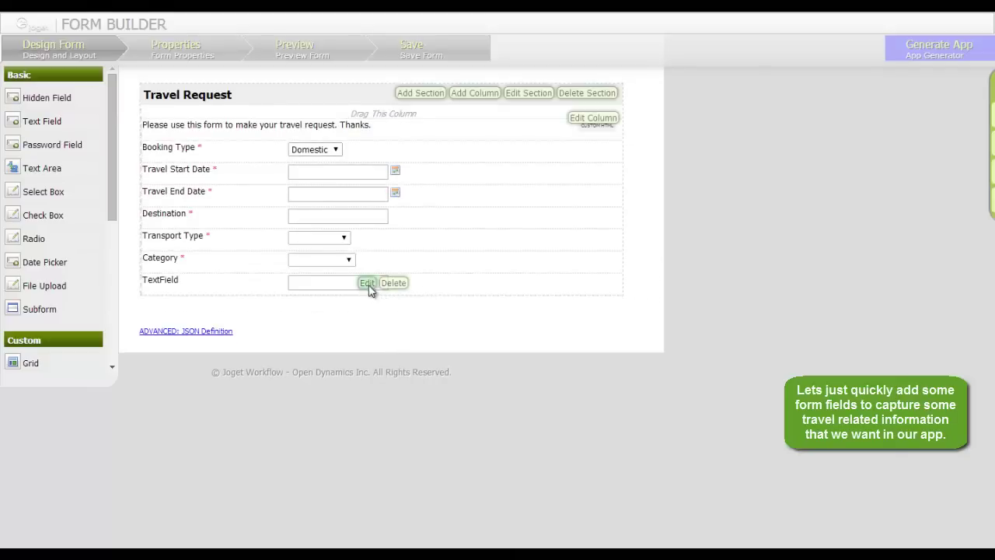
left_click(367, 284)
type("refe")
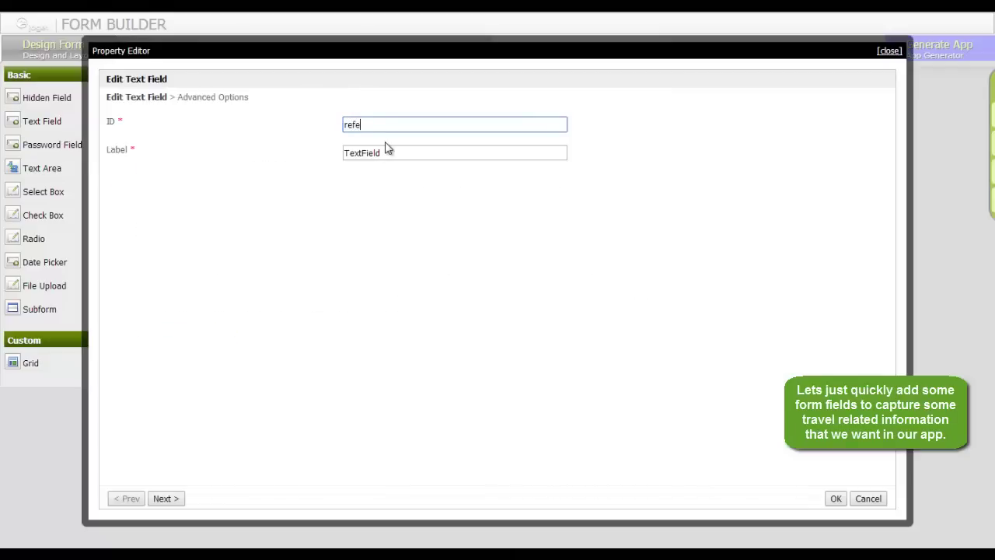
type("rence")
key("Tab")
type("Re")
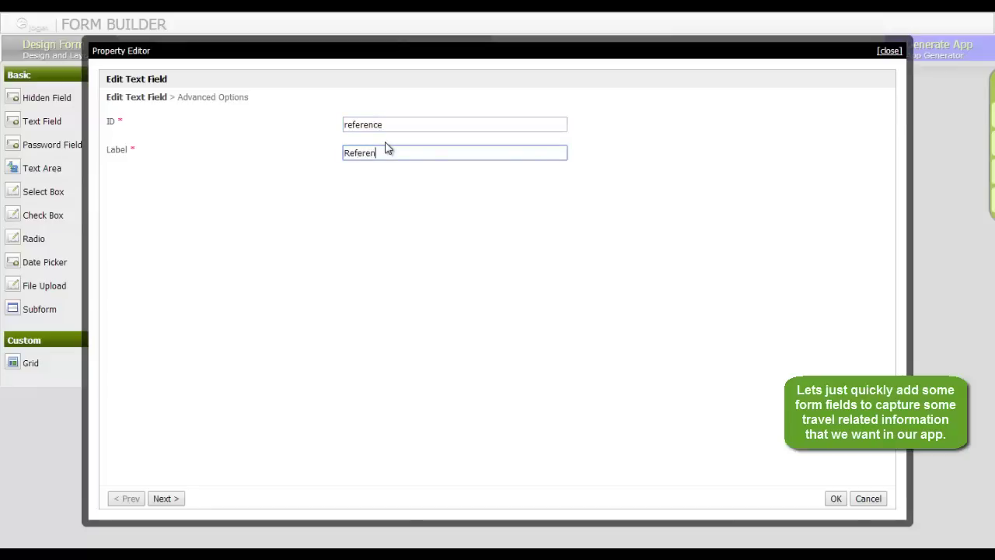
left_click(836, 498)
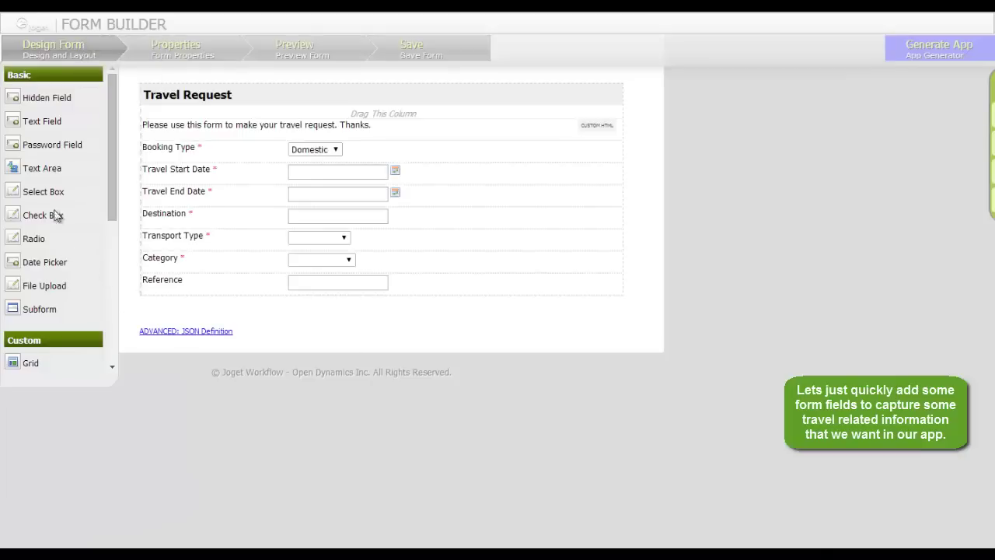
Add a text area below Reference with ID travelPurpose and label Travel Purpose
left_click_drag(46, 177, 324, 323)
left_click(375, 308)
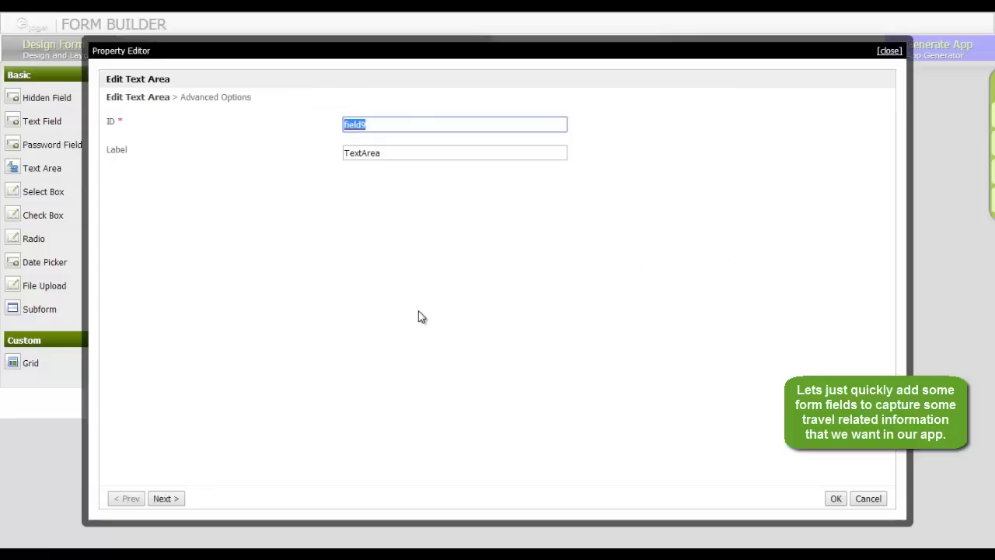
type("trave")
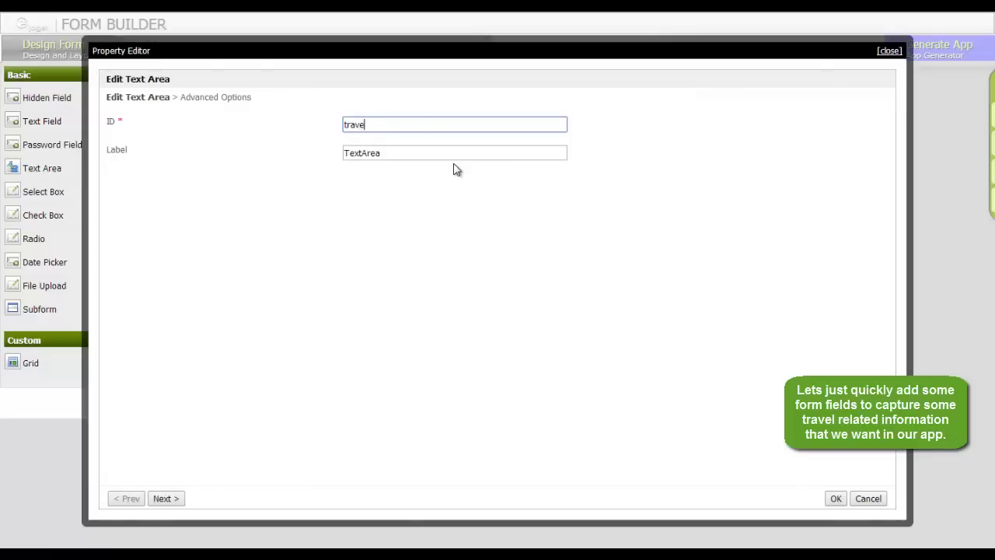
type("lPurpose")
key("Tab")
type("Travb")
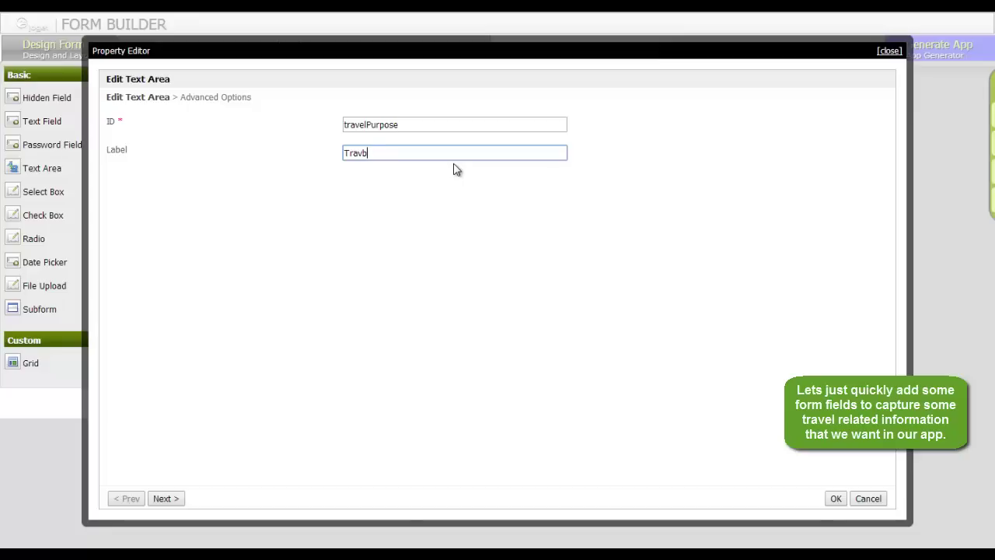
type("e Purpose")
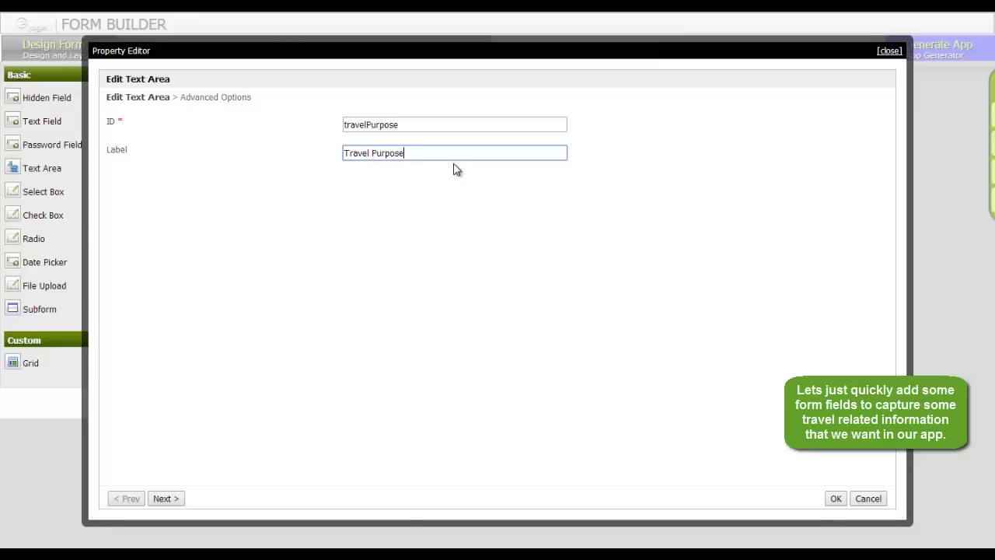
Assign the Default Validator to the Travel Purpose text area and save its properties
left_click(168, 498)
left_click(368, 315)
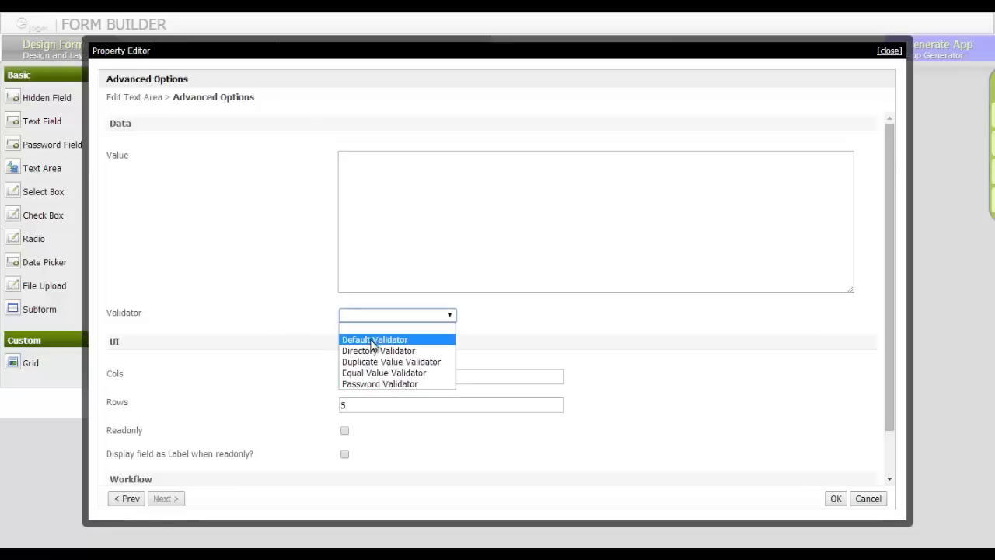
left_click(372, 339)
left_click(835, 499)
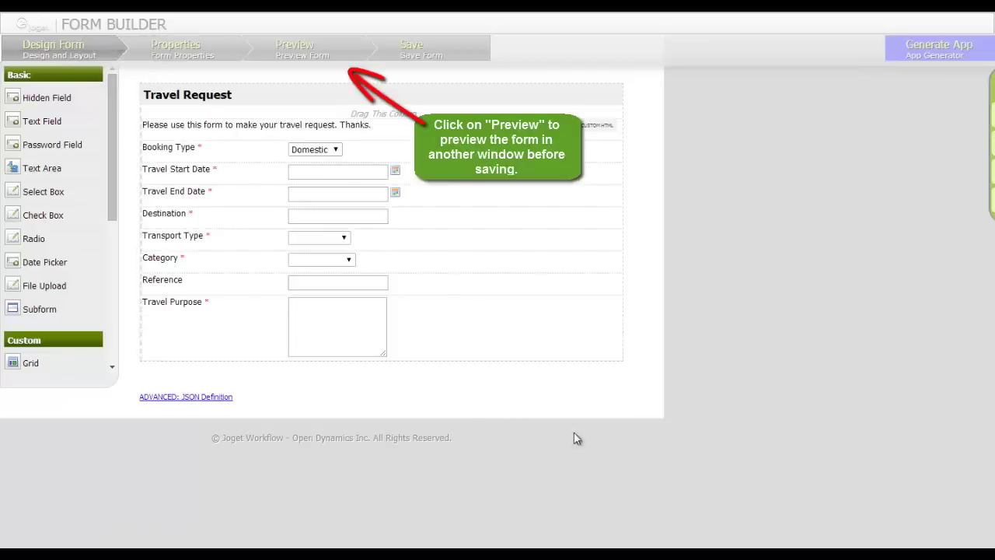
Preview the Travel Request form to check its fields before saving
left_click(294, 56)
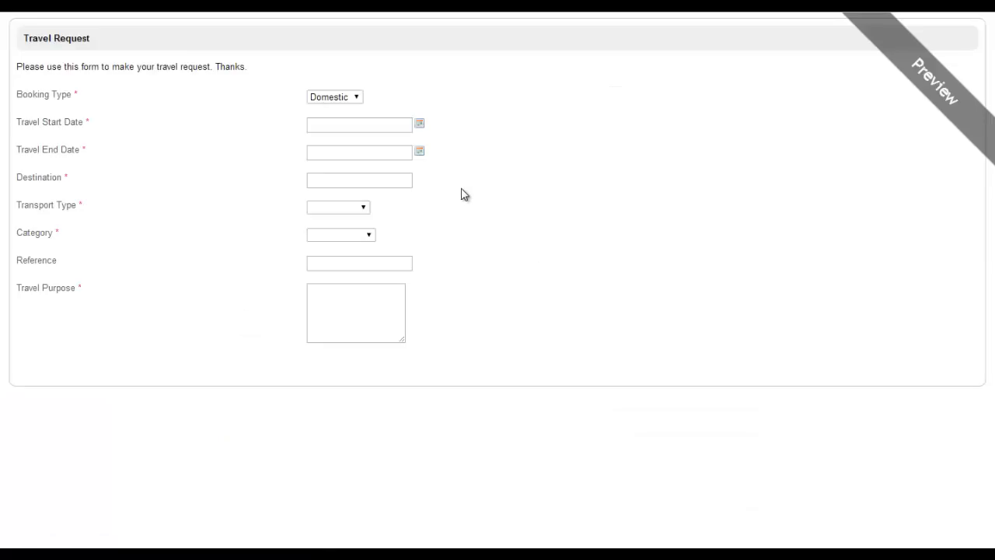
Check the date pickers and the Transport Type, Category and Booking Type option lists in the form preview
left_click(421, 124)
left_click(437, 124)
left_click(420, 152)
left_click(440, 142)
left_click(361, 208)
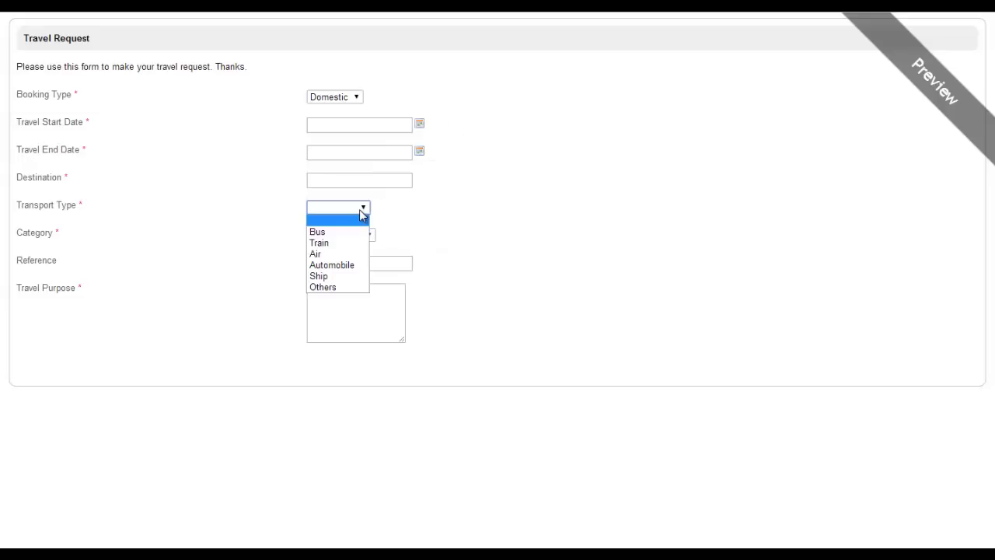
left_click(434, 204)
left_click(367, 232)
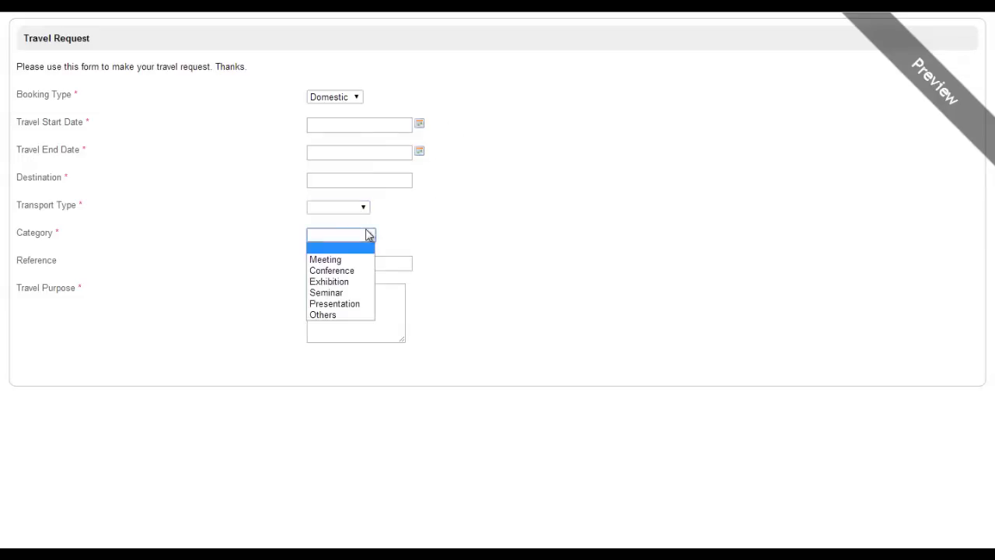
left_click(449, 235)
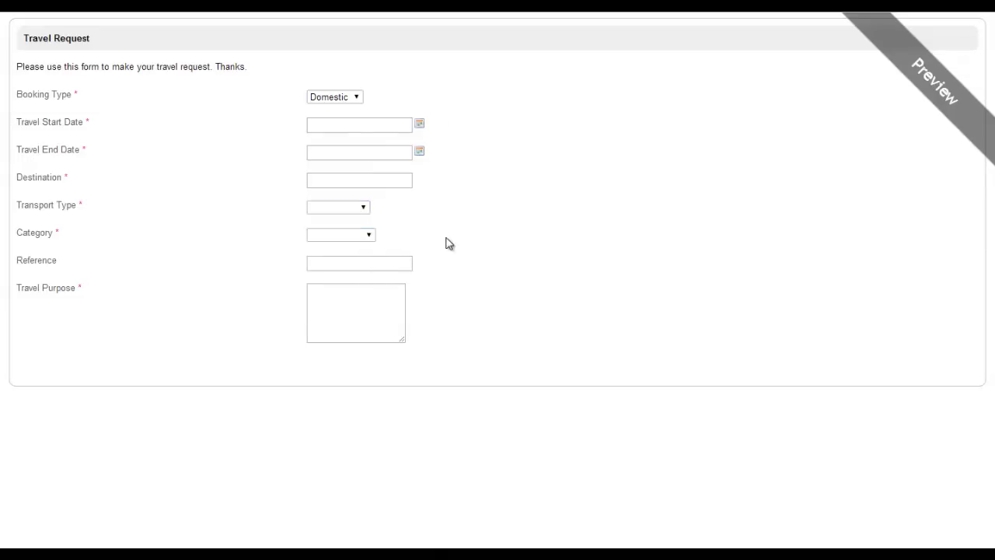
left_click(362, 98)
left_click(433, 97)
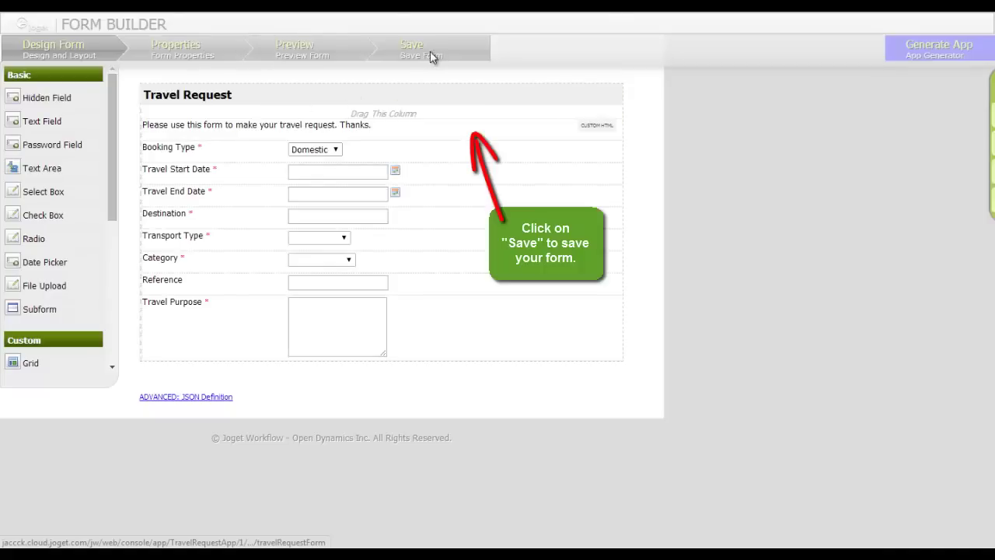
Save the Travel Request form and dismiss the confirmation
left_click(433, 55)
left_click(525, 85)
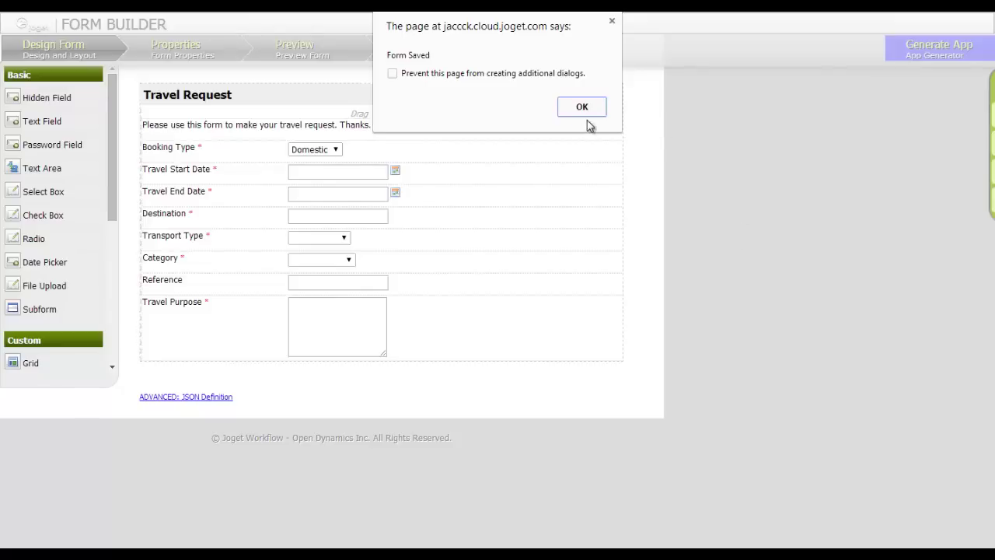
left_click(582, 108)
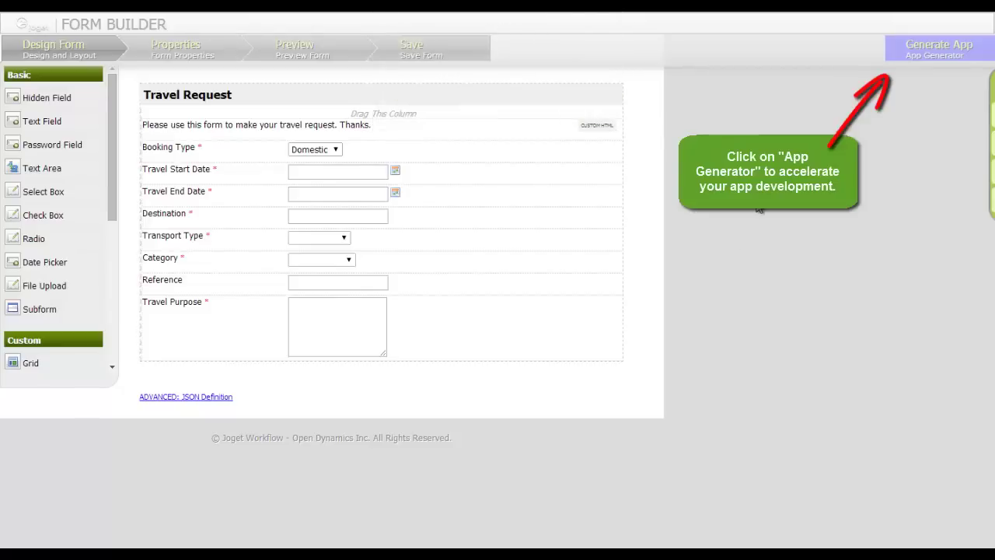
In the App Generator, enable Generate List with all columns from Category through Reference selected
left_click(939, 51)
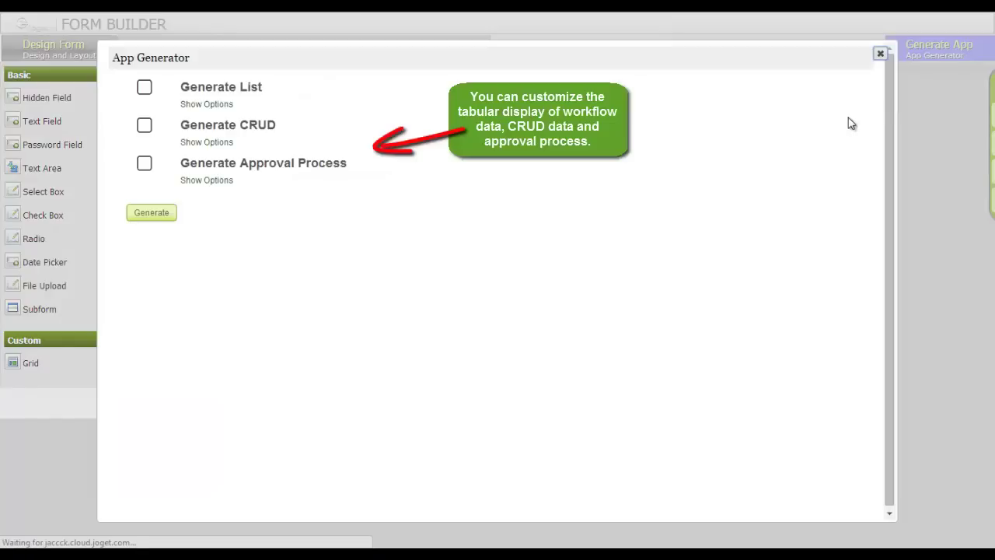
left_click(218, 106)
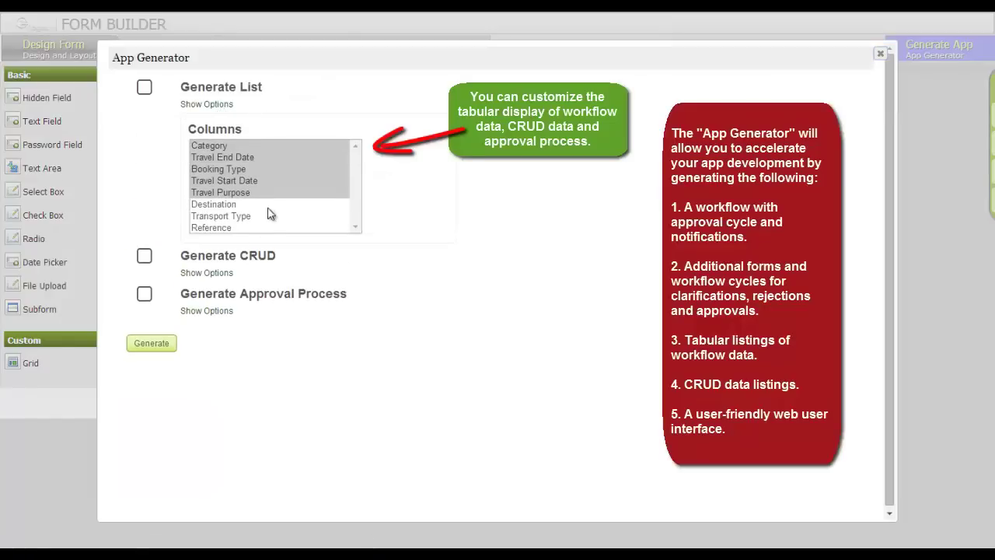
left_click(278, 147)
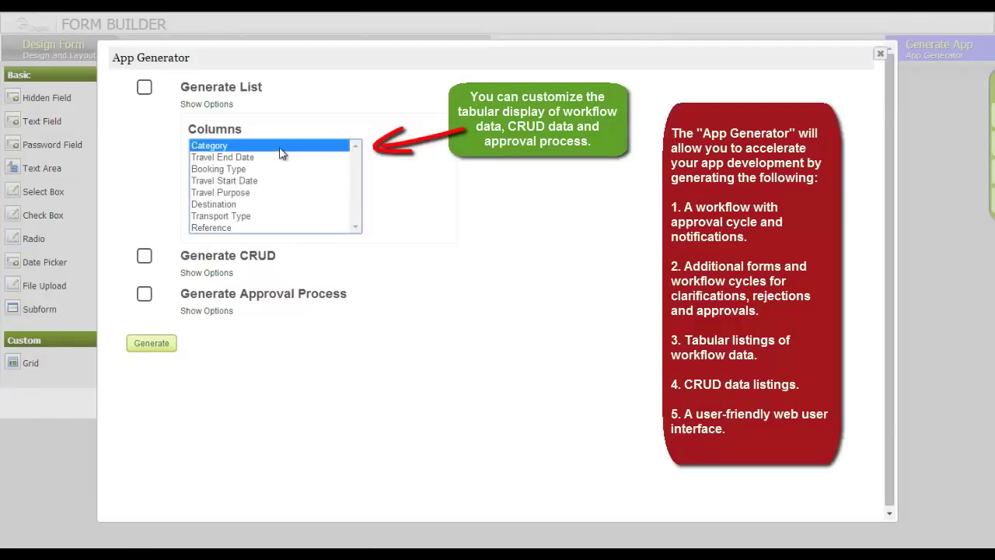
left_click(240, 228, "shift")
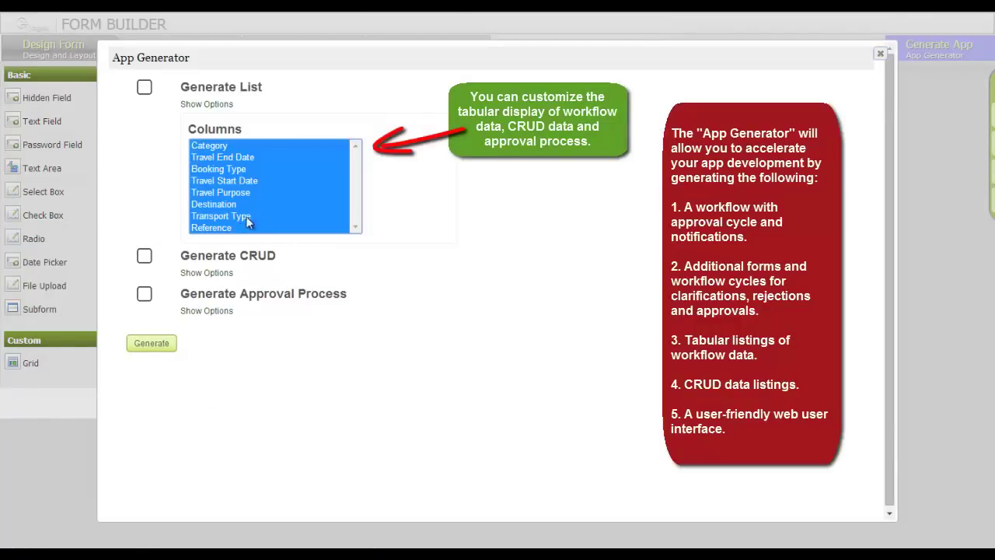
left_click(144, 89)
Enable Generate CRUD and Generate Approval Process with the generated list and a new userview, and generate the app
left_click(146, 257)
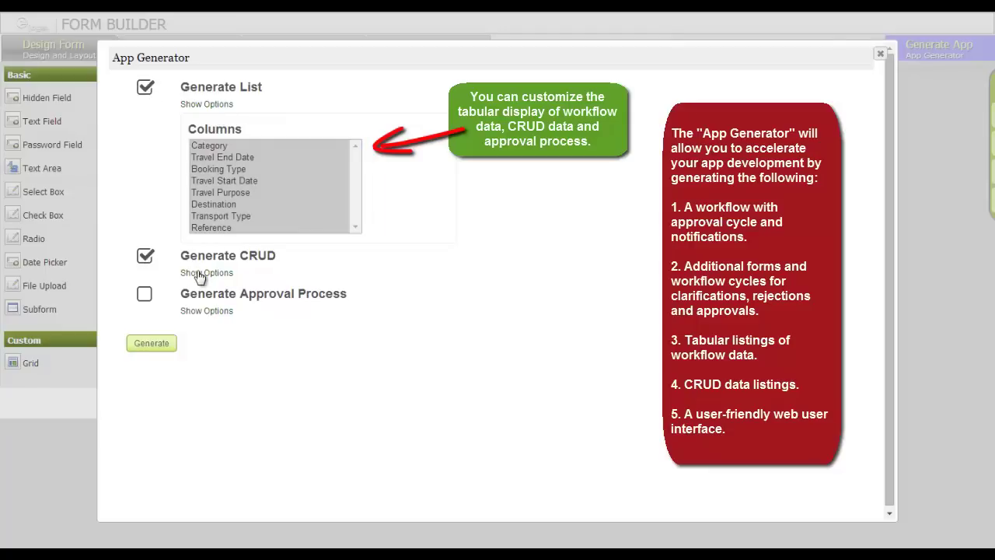
left_click(200, 274)
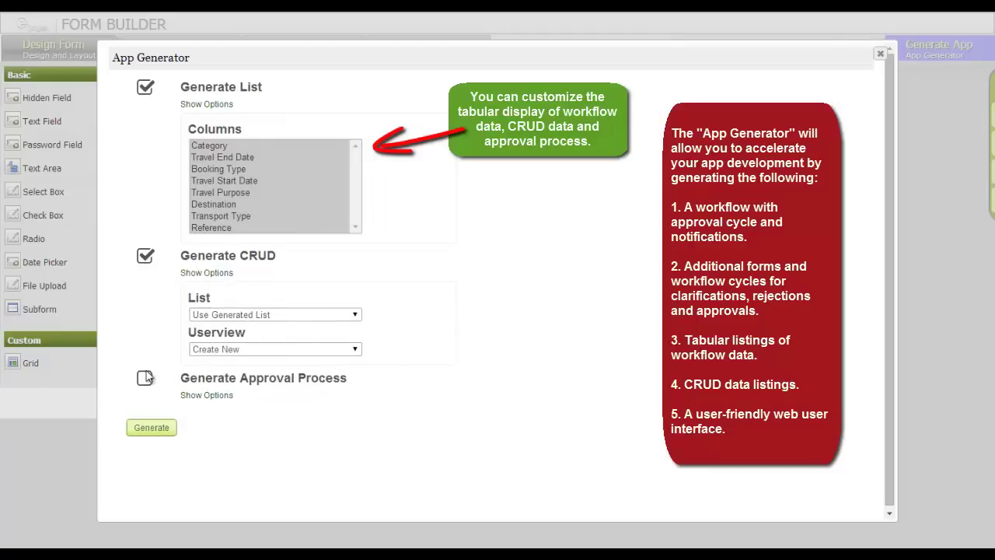
left_click(145, 379)
left_click(222, 394)
scroll(373, 420, "down", 1)
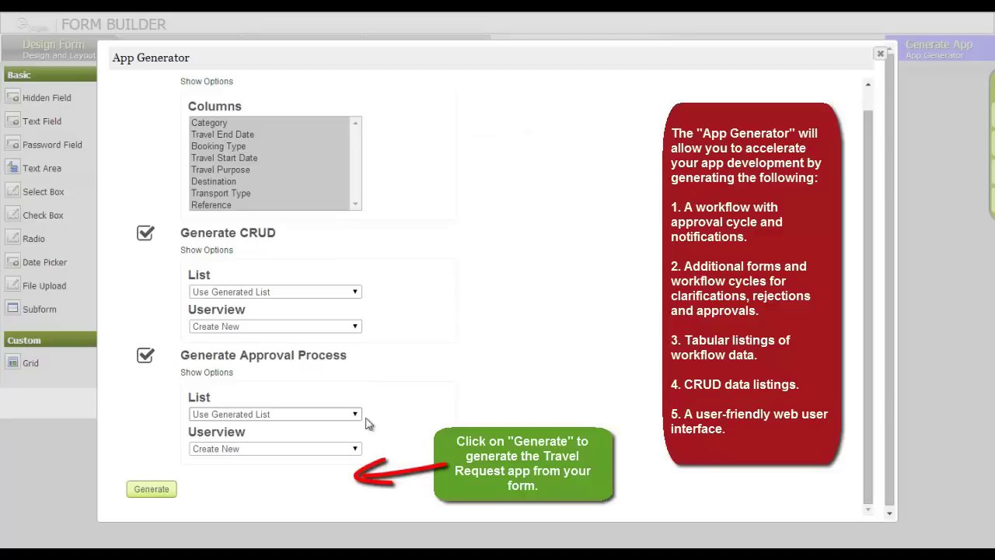
left_click(152, 490)
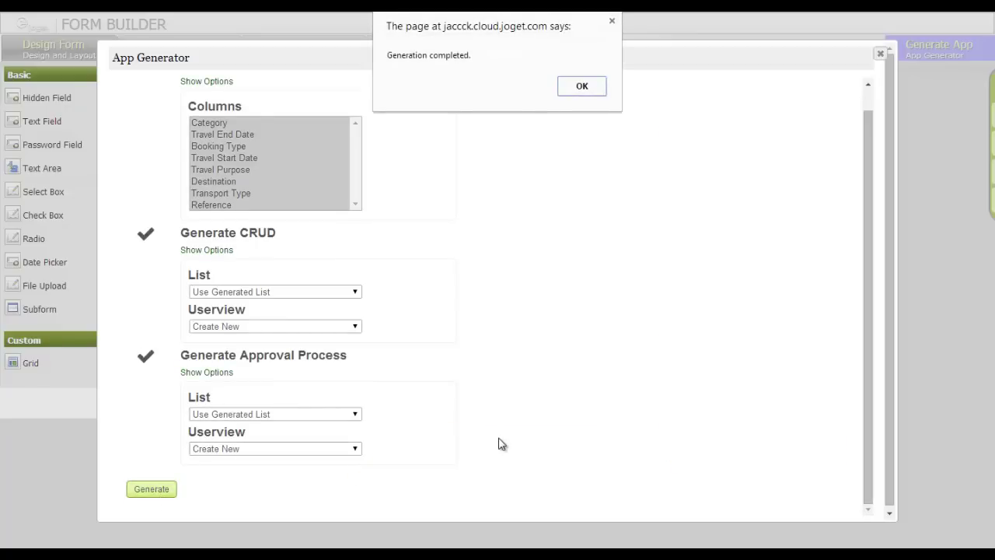
left_click(604, 90)
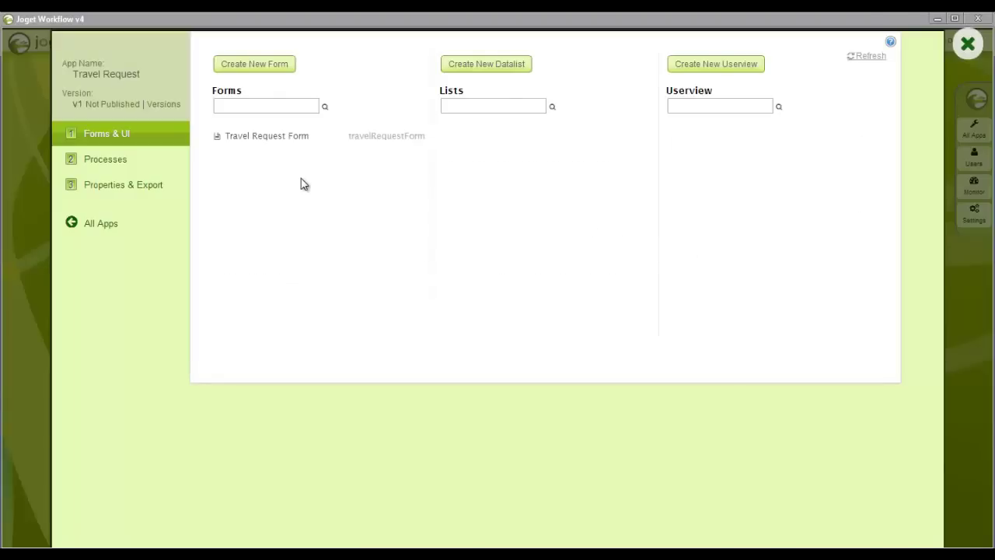
Launch the Travel Request app from the App Center and review its generated forms, lists and userview
left_click(968, 43)
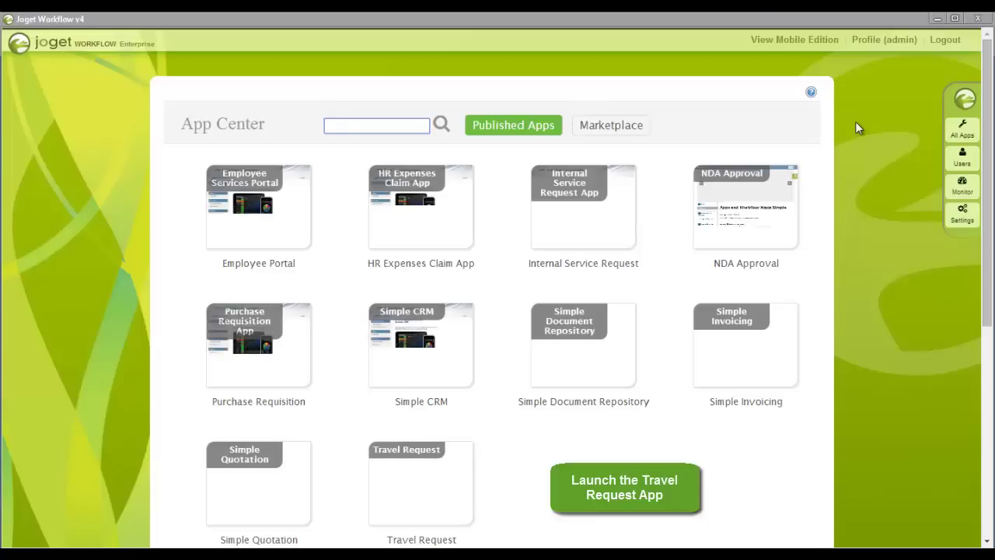
left_click(418, 462)
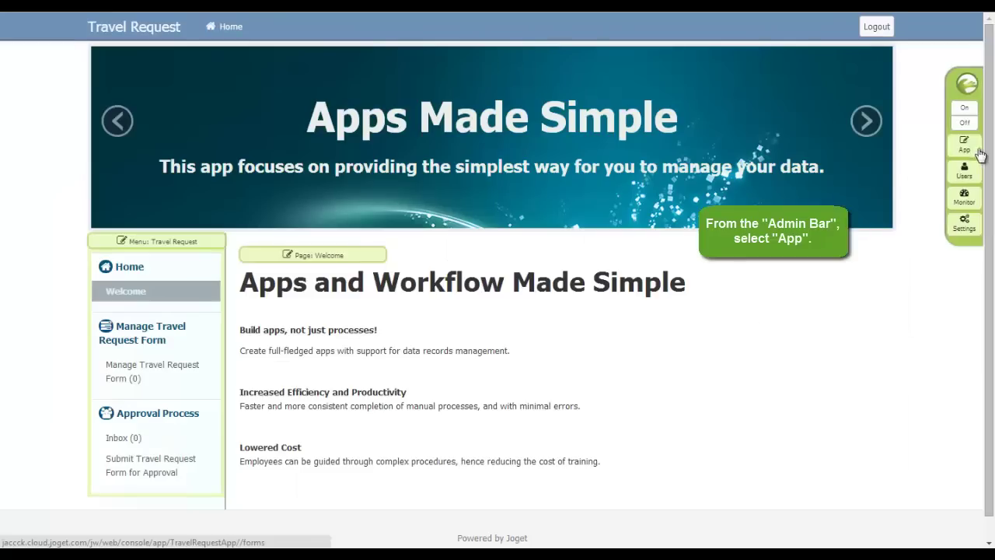
left_click(960, 146)
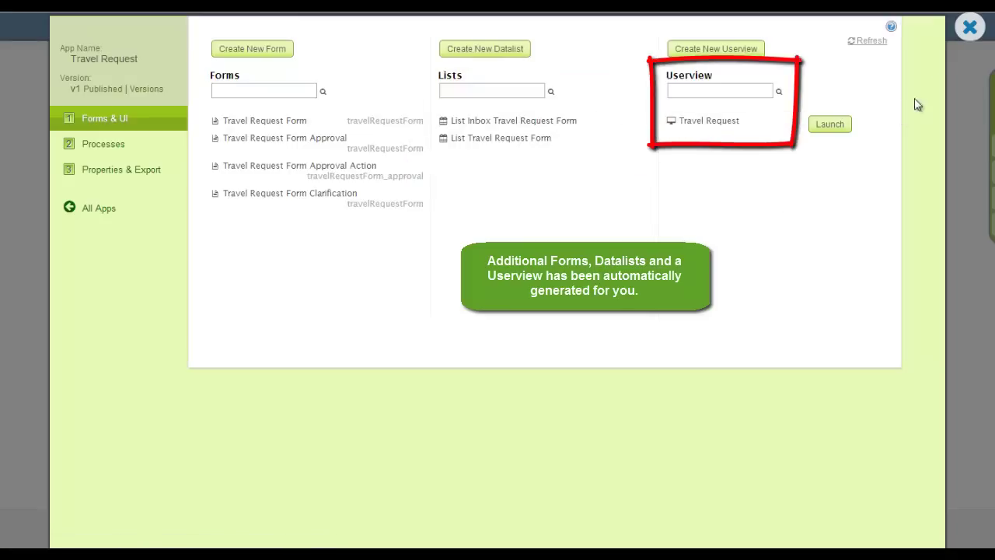
left_click(969, 28)
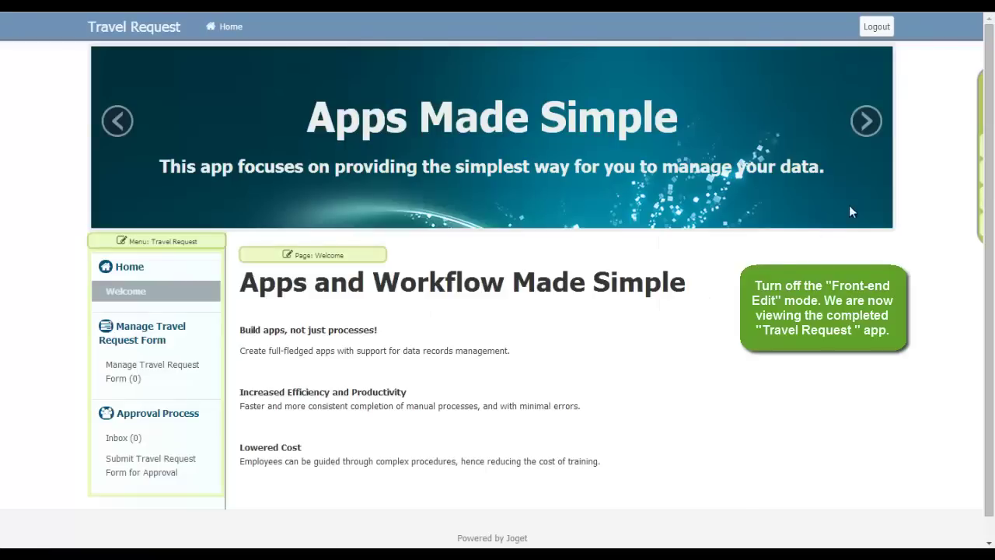
Turn off front-end edit mode and open the Submit Travel Request Form for Approval page
left_click(976, 129)
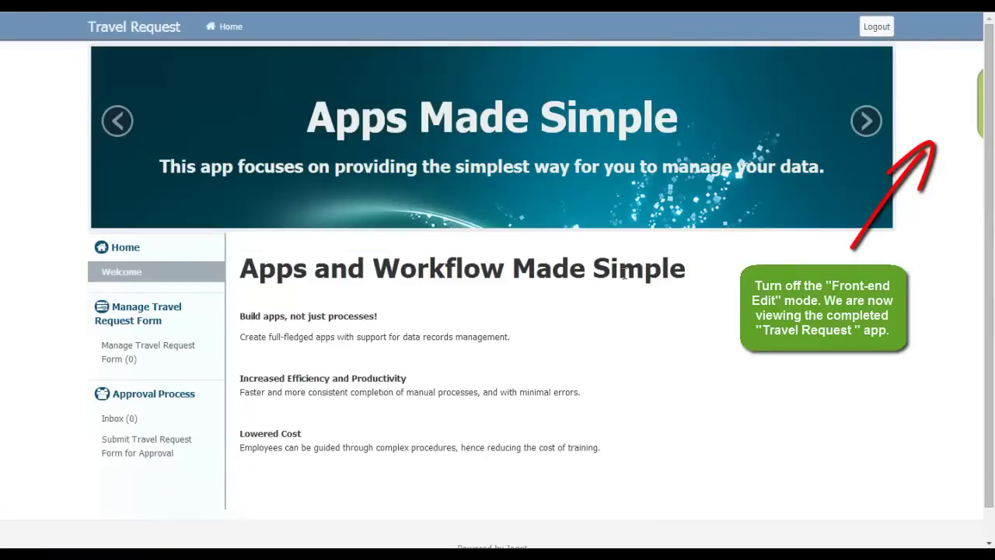
left_click(143, 453)
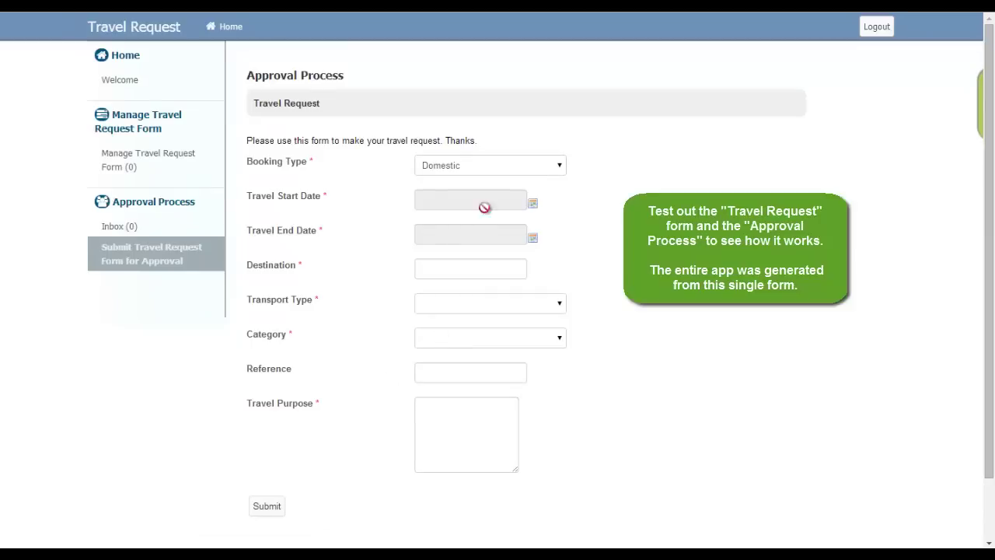
Set Booking Type to Abroad, with travel start date 04/21/2014 and end date 04/23/2014
left_click(537, 165)
left_click(537, 192)
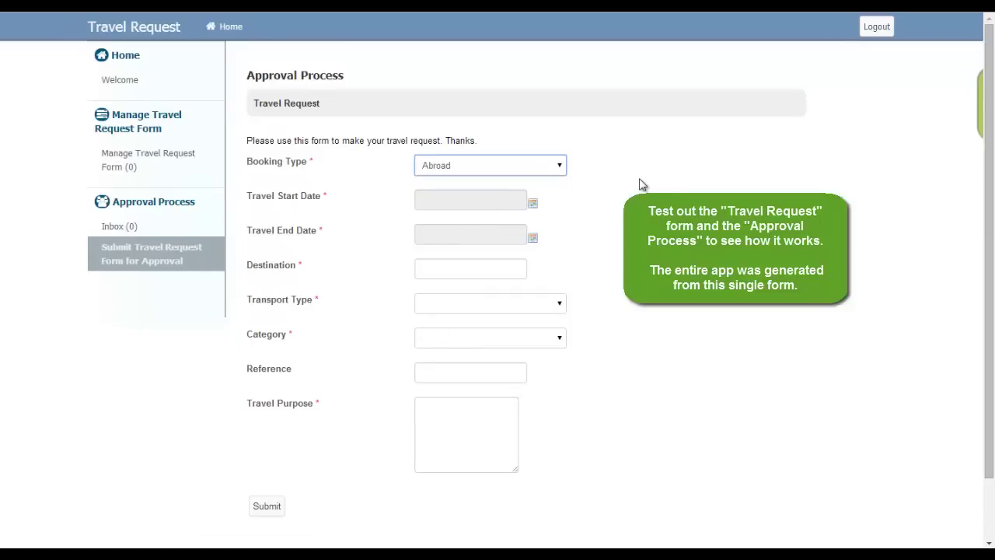
left_click(532, 205)
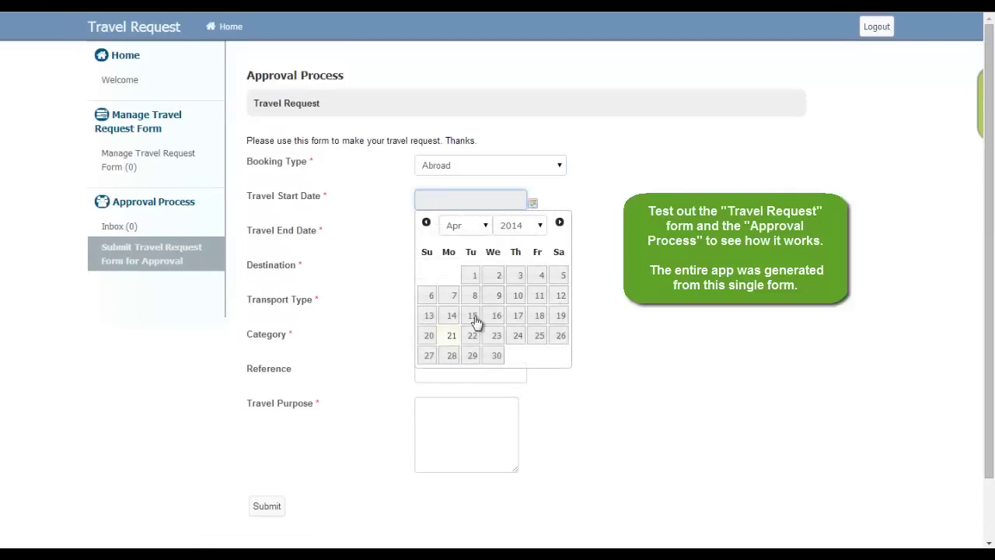
left_click(450, 339)
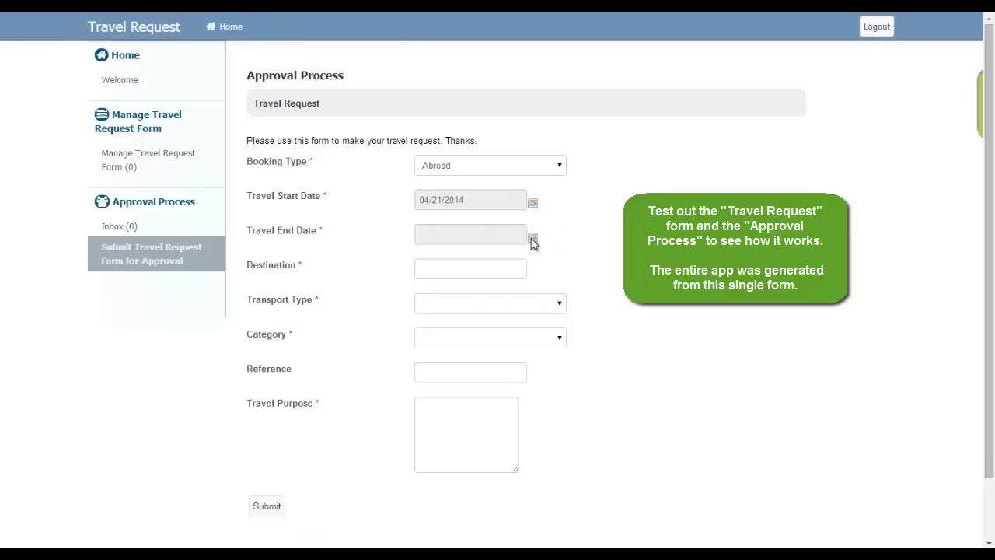
left_click(533, 238)
left_click(496, 371)
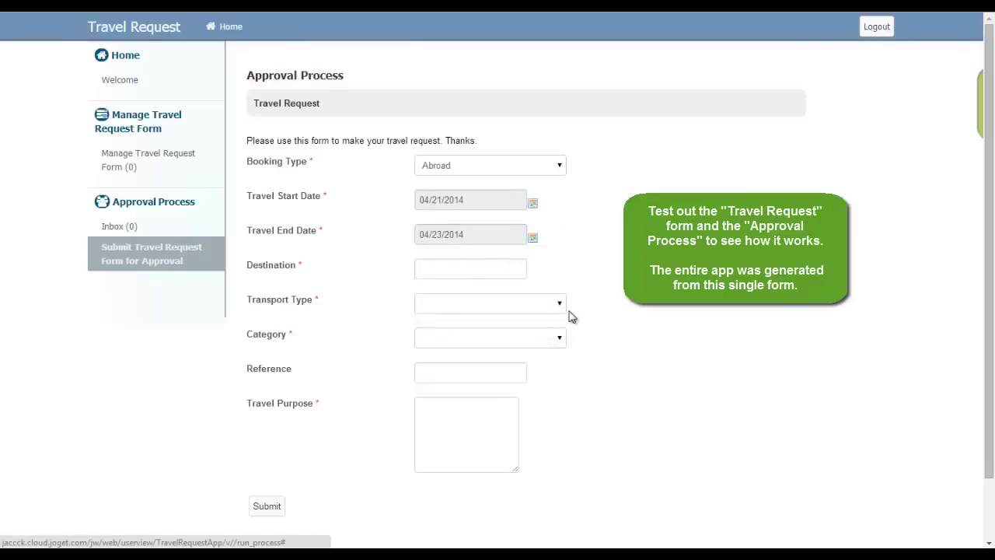
Enter Shanghai as the destination, with Transport Type Air and Category Conference
left_click(510, 271)
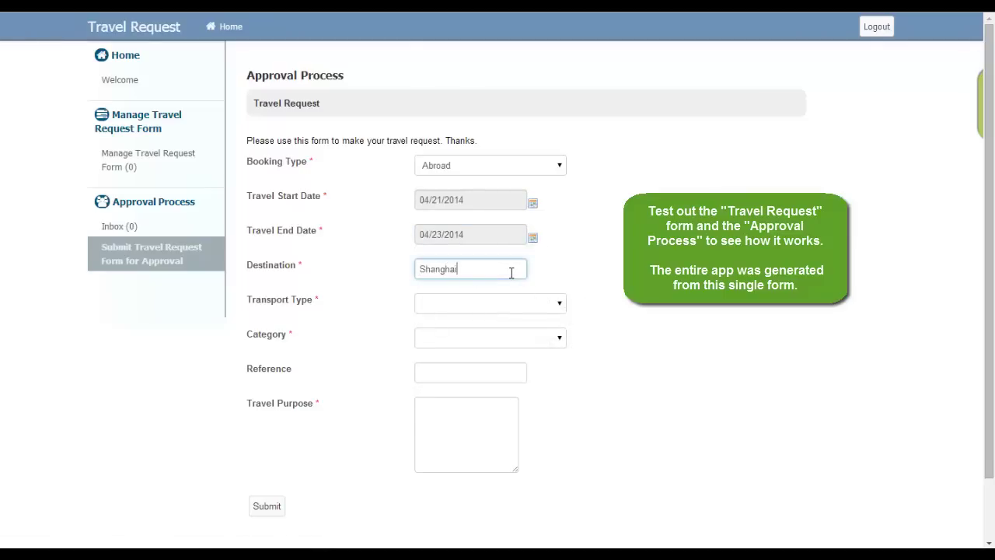
left_click(551, 304)
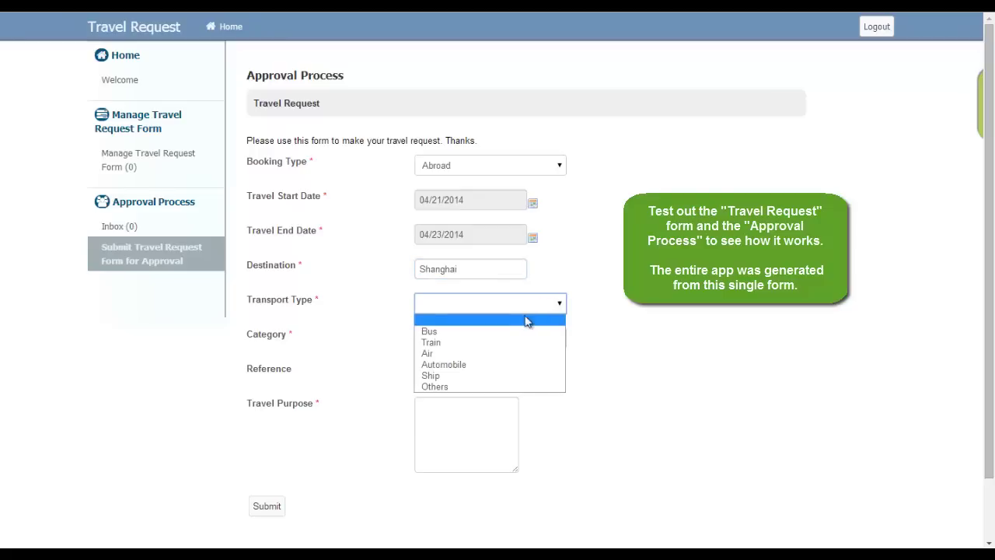
left_click(517, 332)
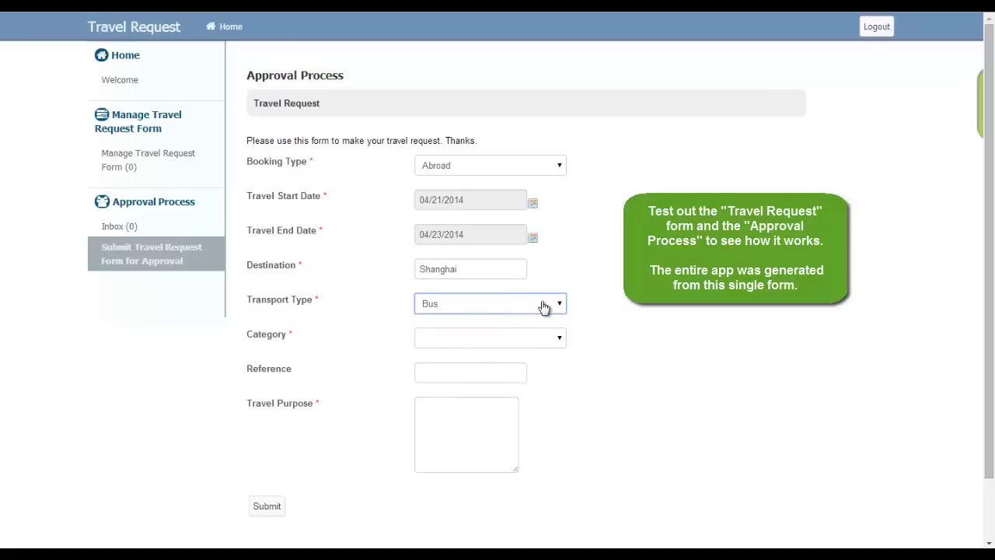
left_click(542, 306)
left_click(512, 357)
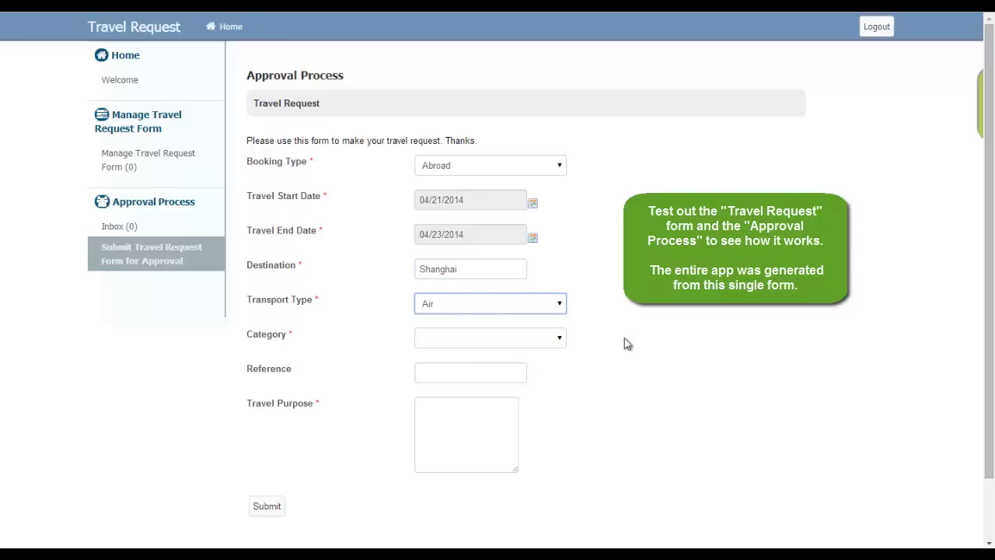
left_click(539, 340)
left_click(501, 377)
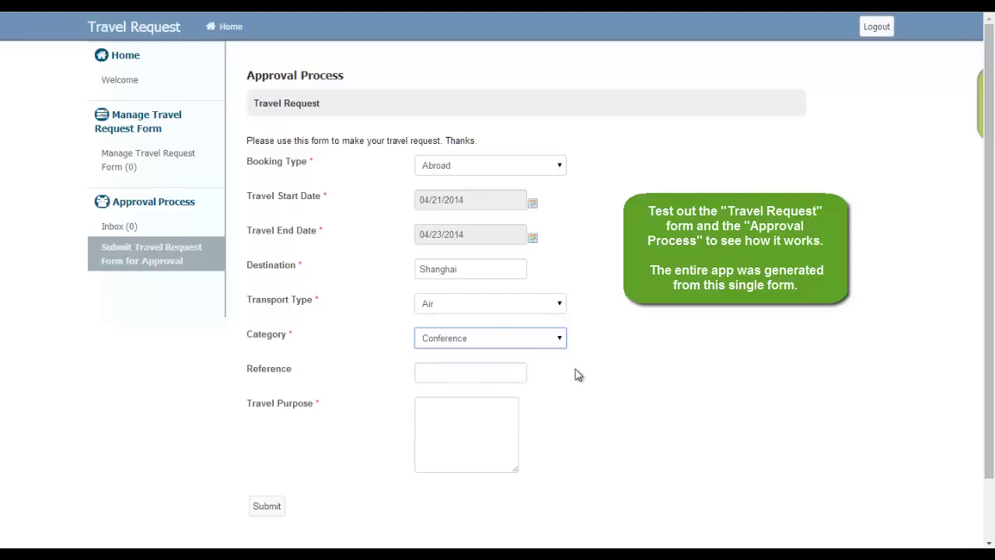
Fill in Reference as EMail and Travel Purpose as "Meeting with Partners", and submit the travel request
left_click(496, 374)
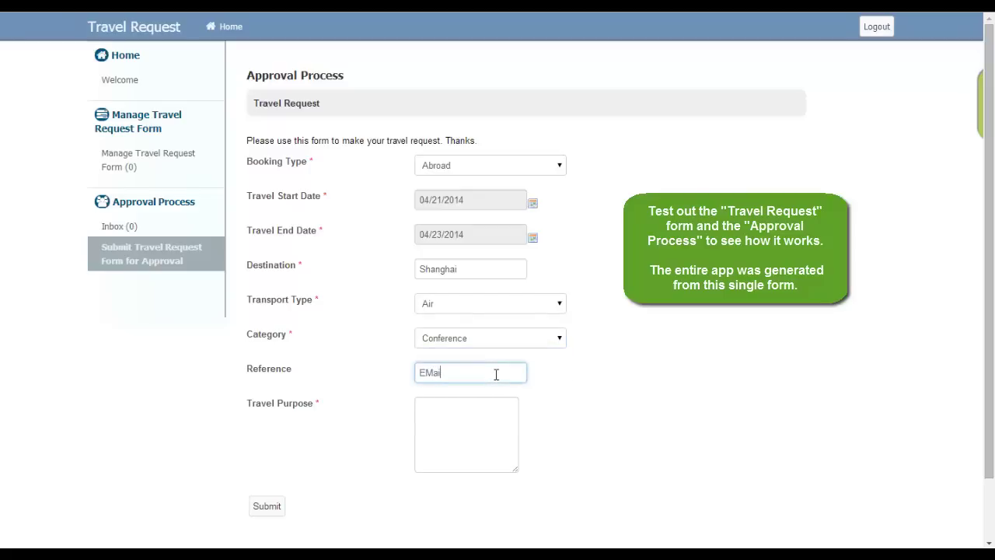
left_click(468, 432)
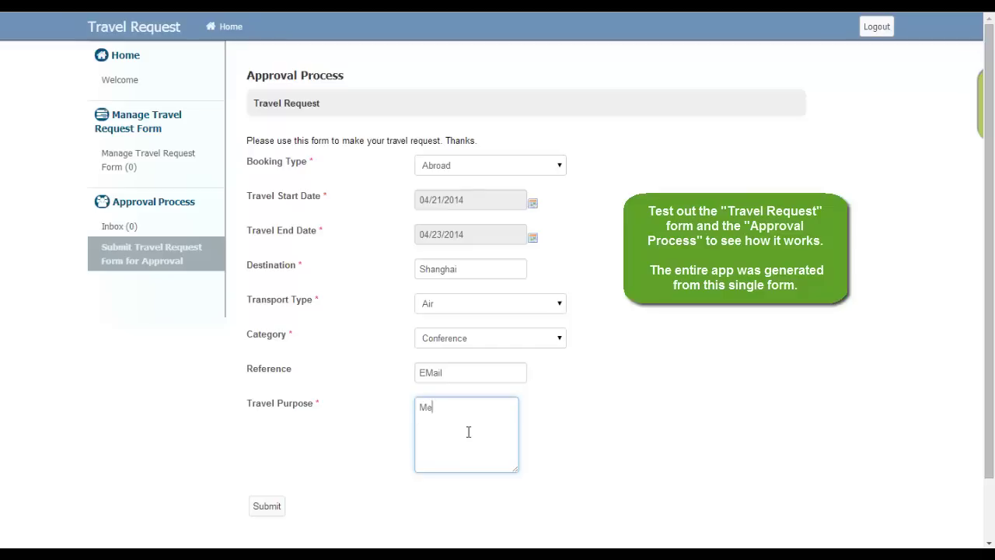
type("Meeting with Part")
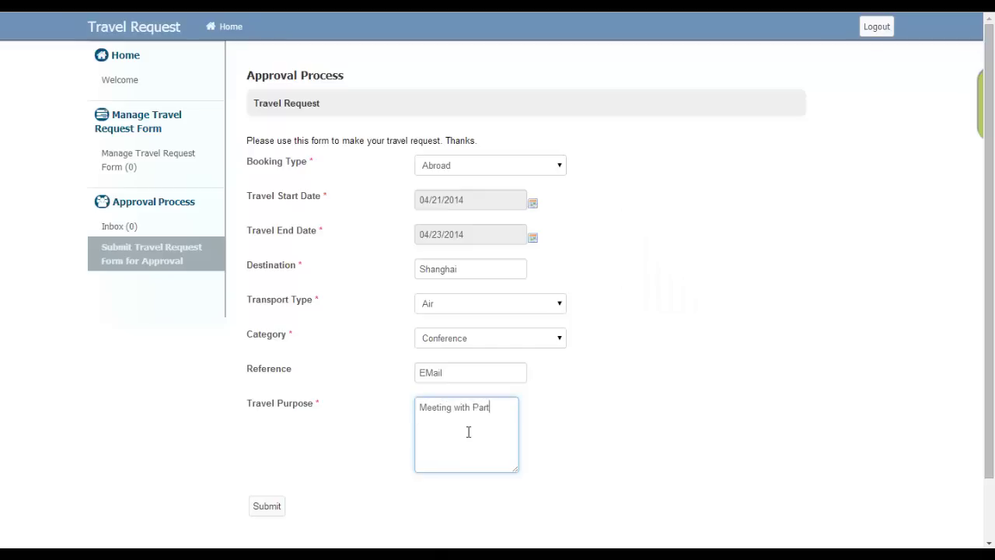
left_click(626, 371)
scroll(544, 420, "down", 2)
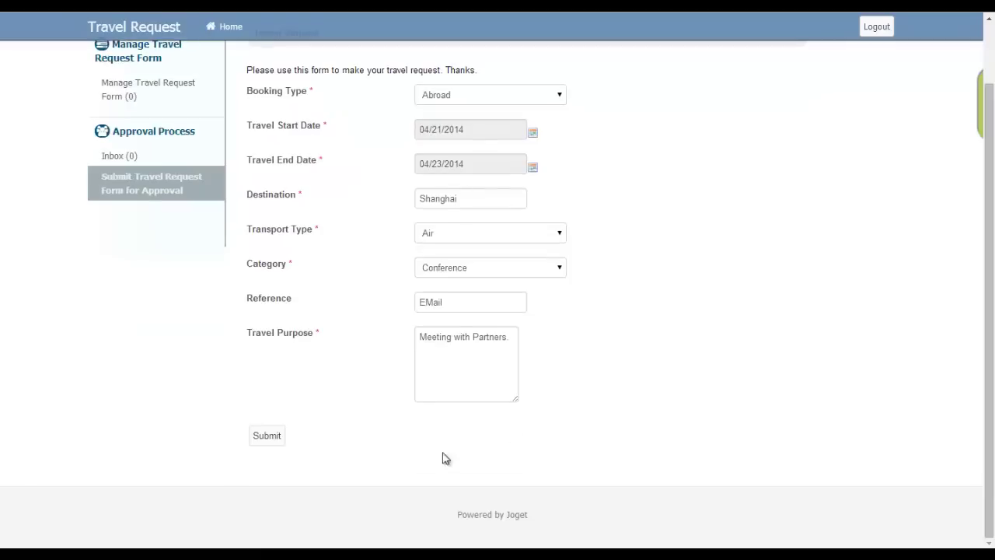
left_click(276, 442)
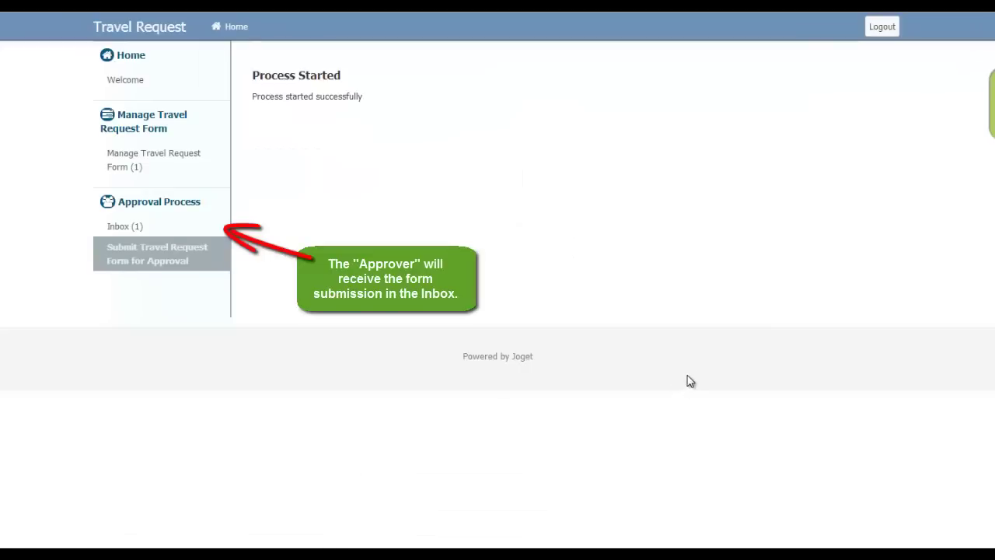
Open the Shanghai travel request from the approval Inbox and review its details in the approval form
left_click(122, 226)
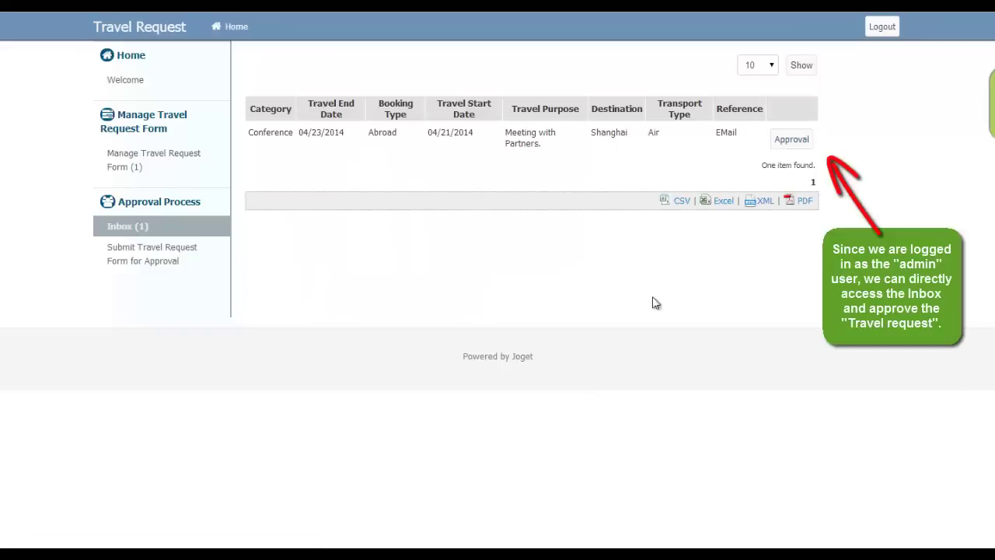
left_click(789, 141)
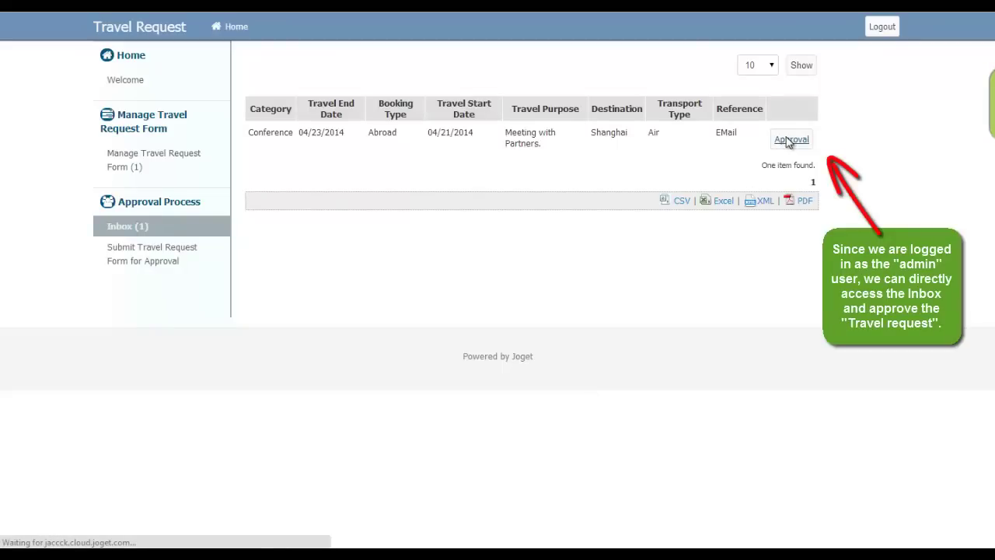
scroll(774, 168, "down", 4)
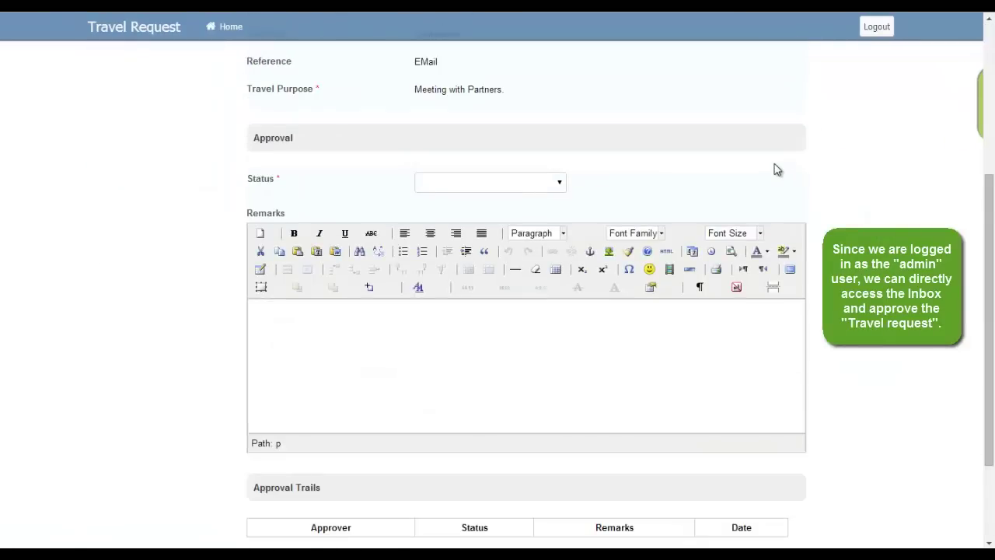
scroll(775, 168, "down", 2)
scroll(775, 167, "up", 5)
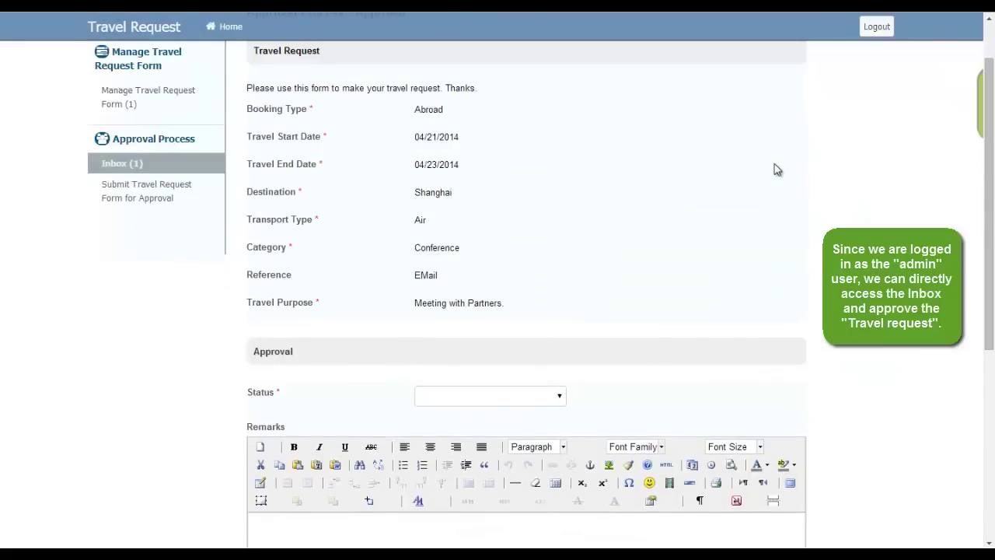
Set the approval Status of the travel request to Approved
left_click(561, 398)
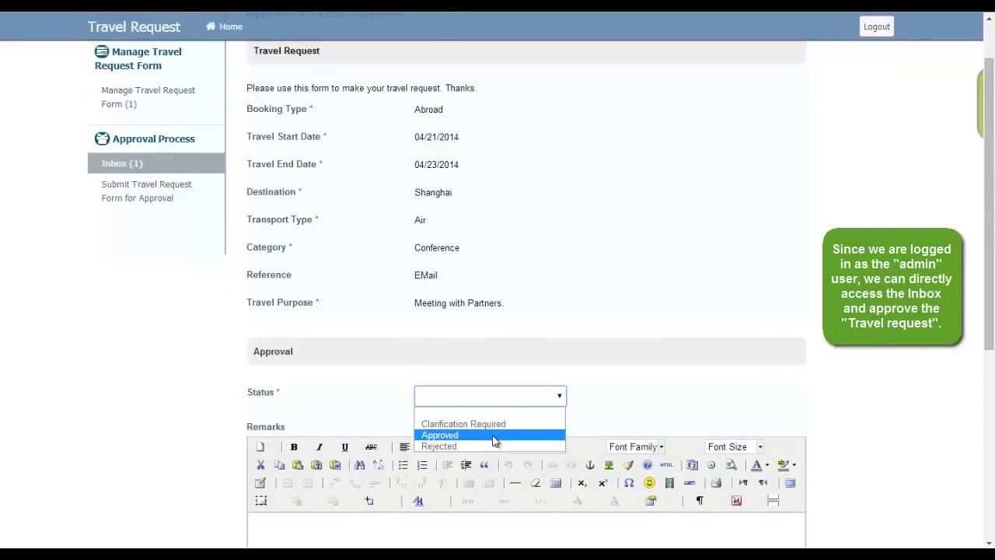
scroll(817, 334, "down", 3)
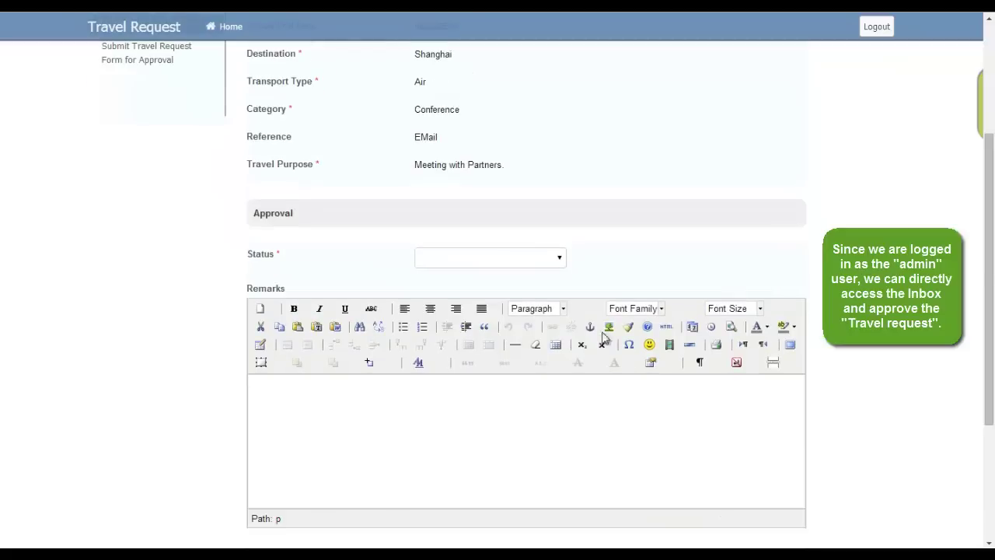
scroll(972, 277, "down", 3)
left_click(556, 125)
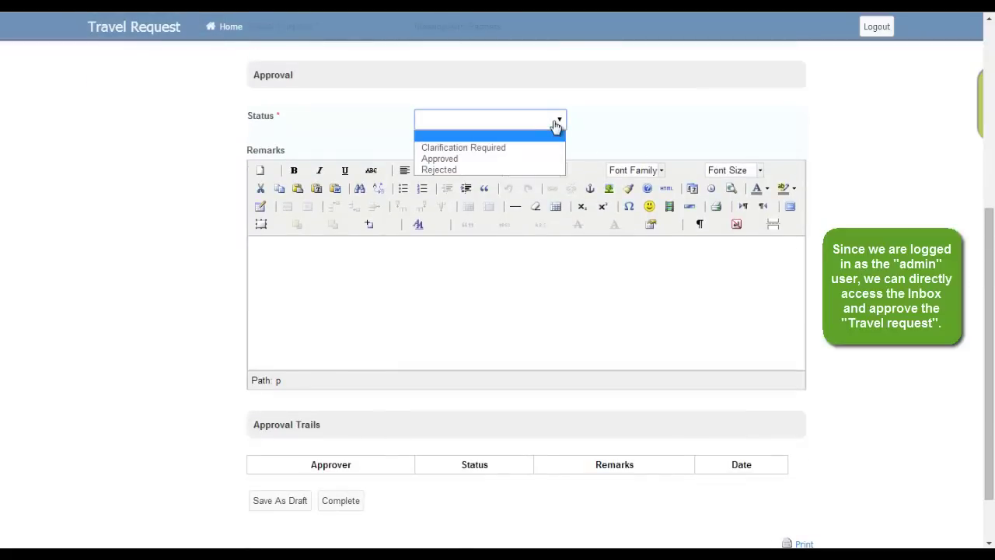
left_click(500, 159)
Enter "Have fun and bring back the deal!" as the approval remarks and complete the approval task
left_click(632, 315)
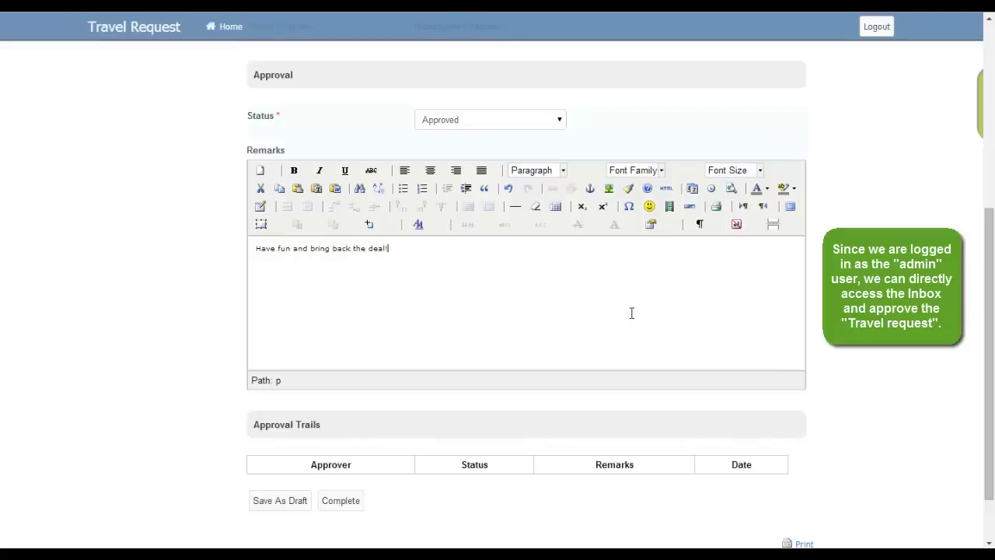
scroll(180, 378, "down", 2)
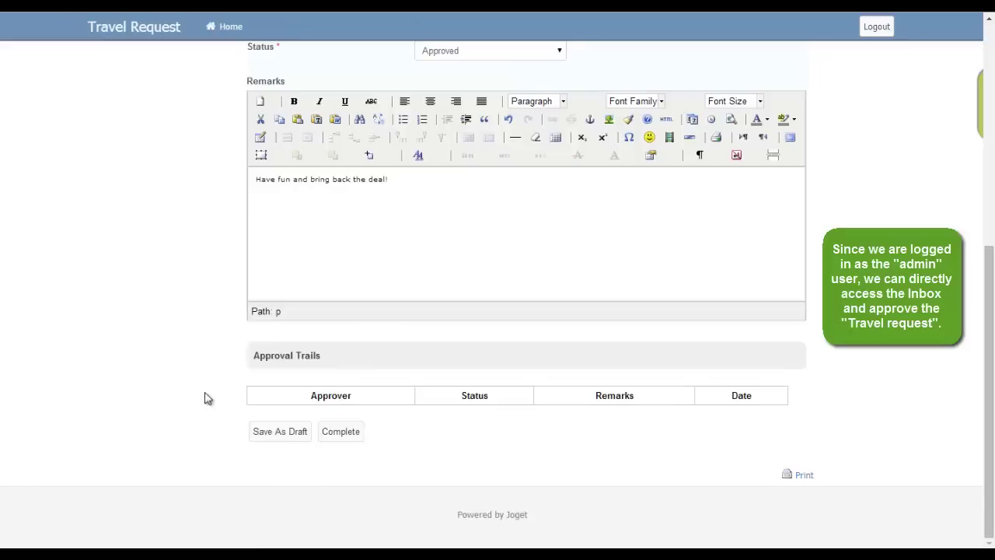
left_click(339, 432)
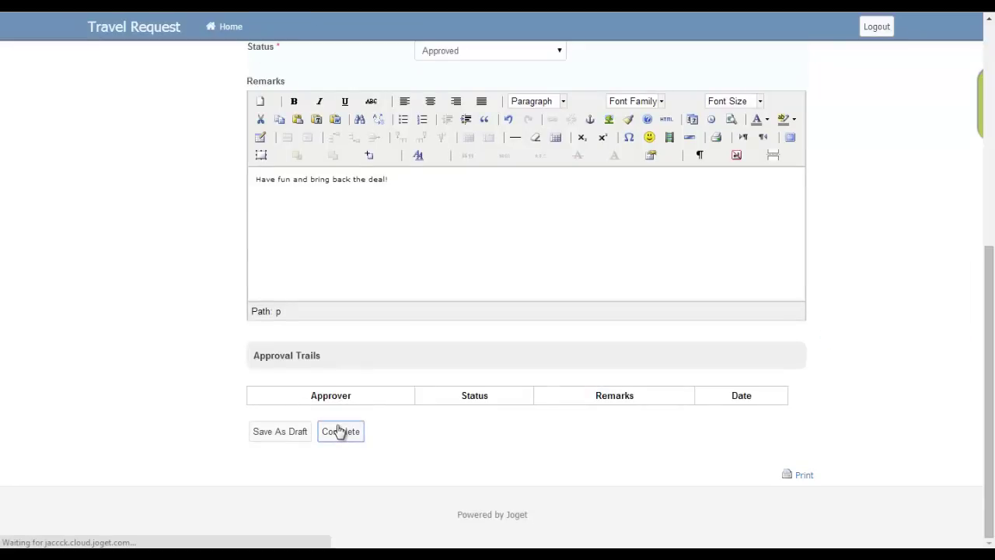